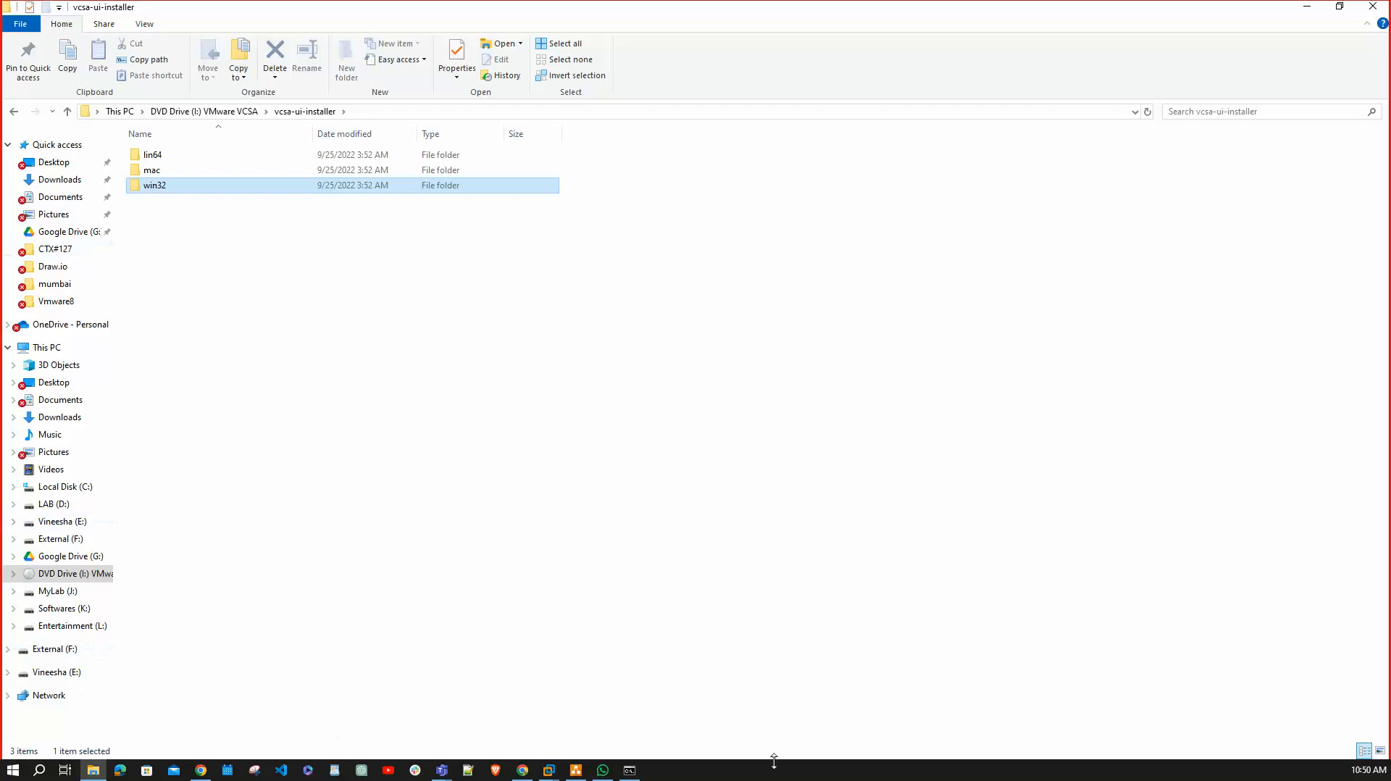
Open the win32 folder and run the vCenter Server 8.0 installer as administrator.
double_click(242, 186)
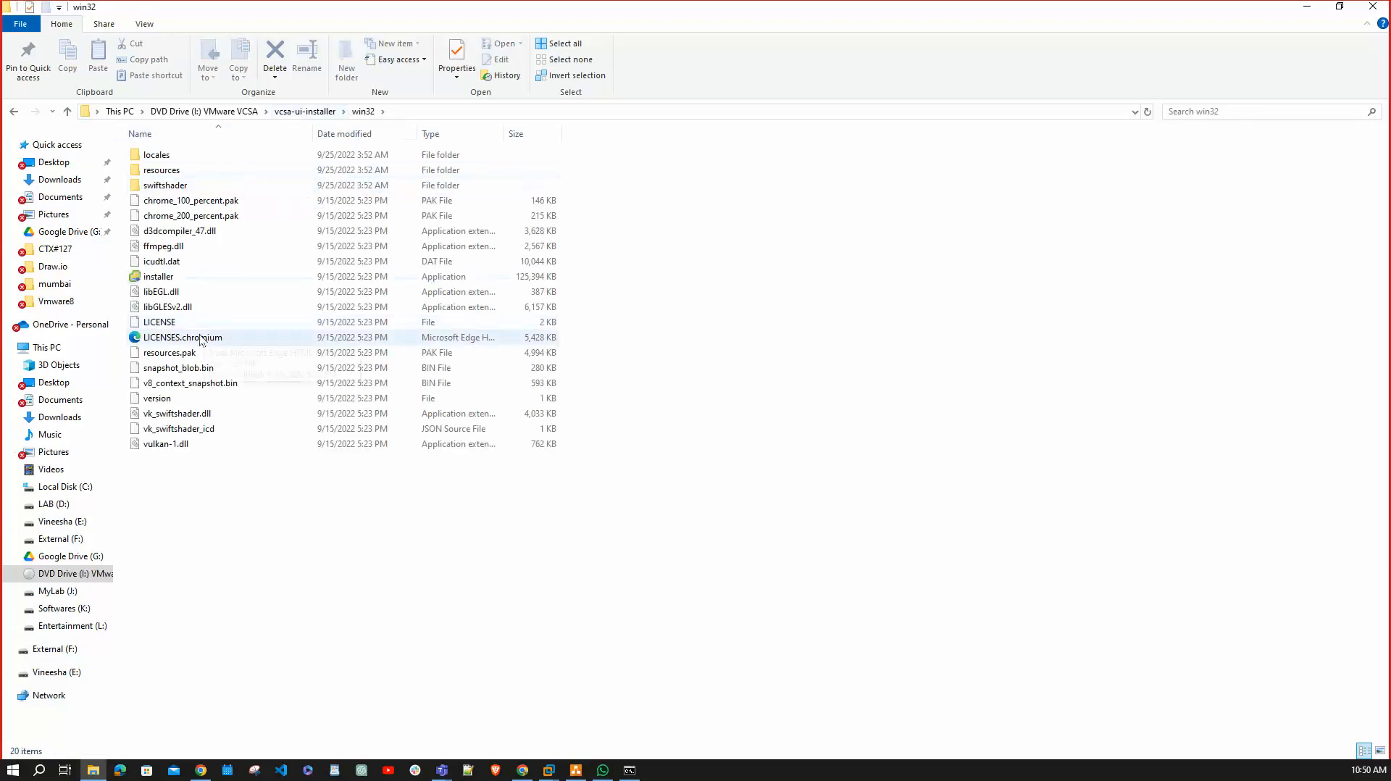
click(181, 278)
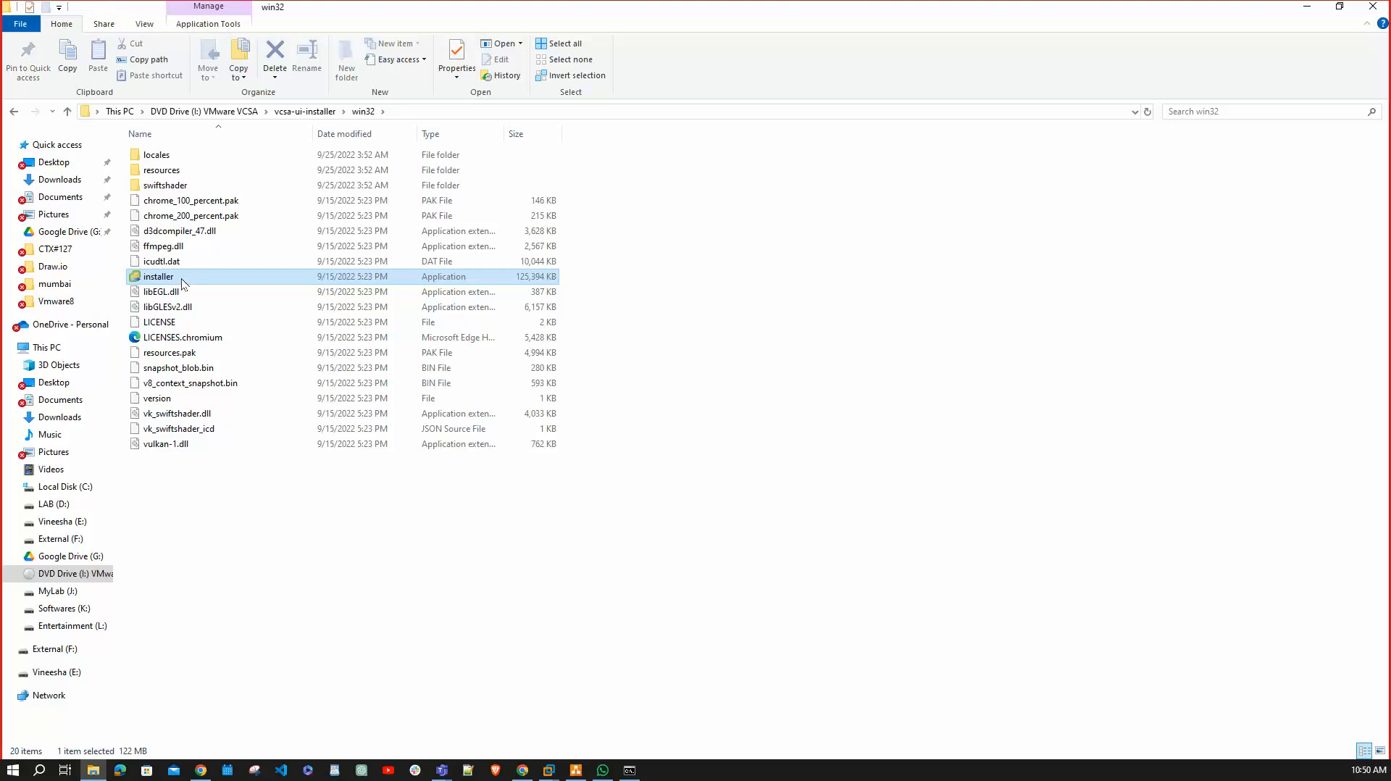
right_click(182, 278)
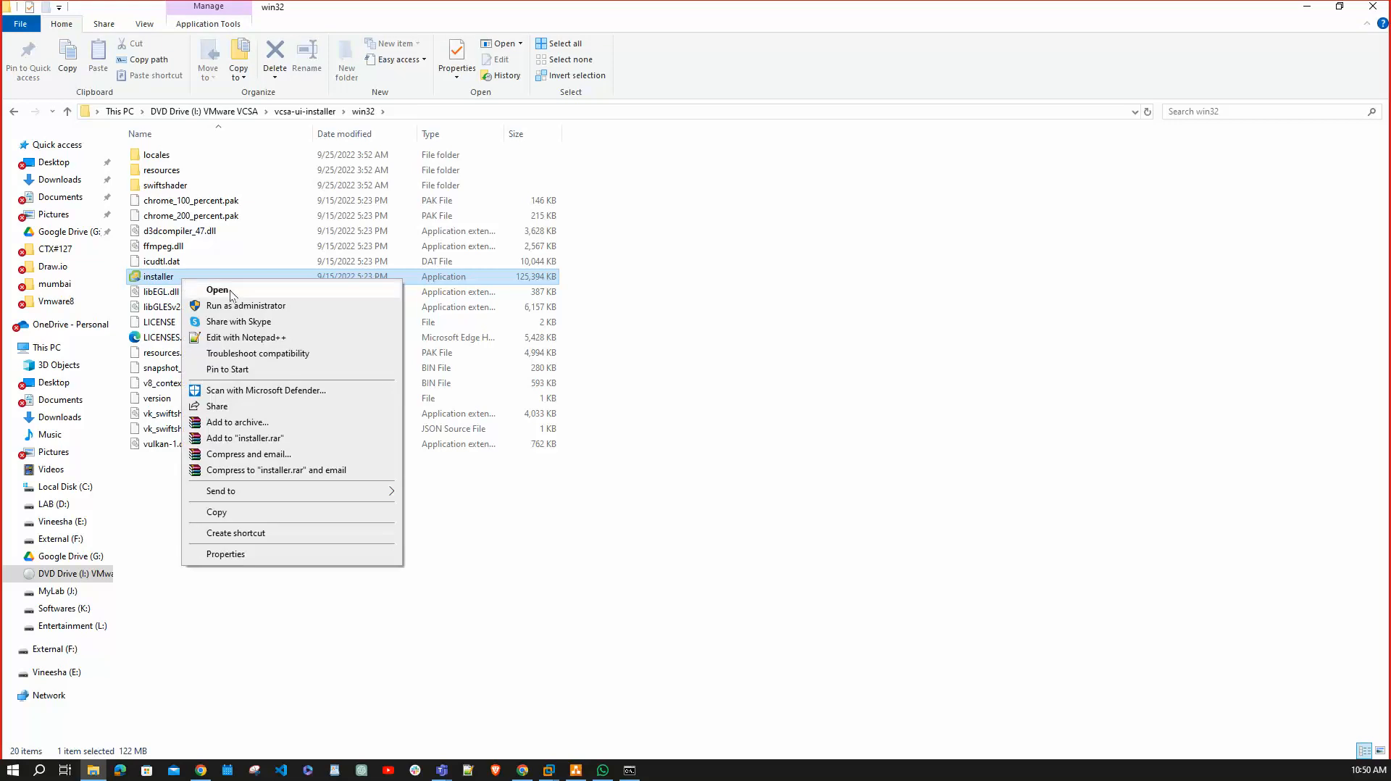
click(266, 307)
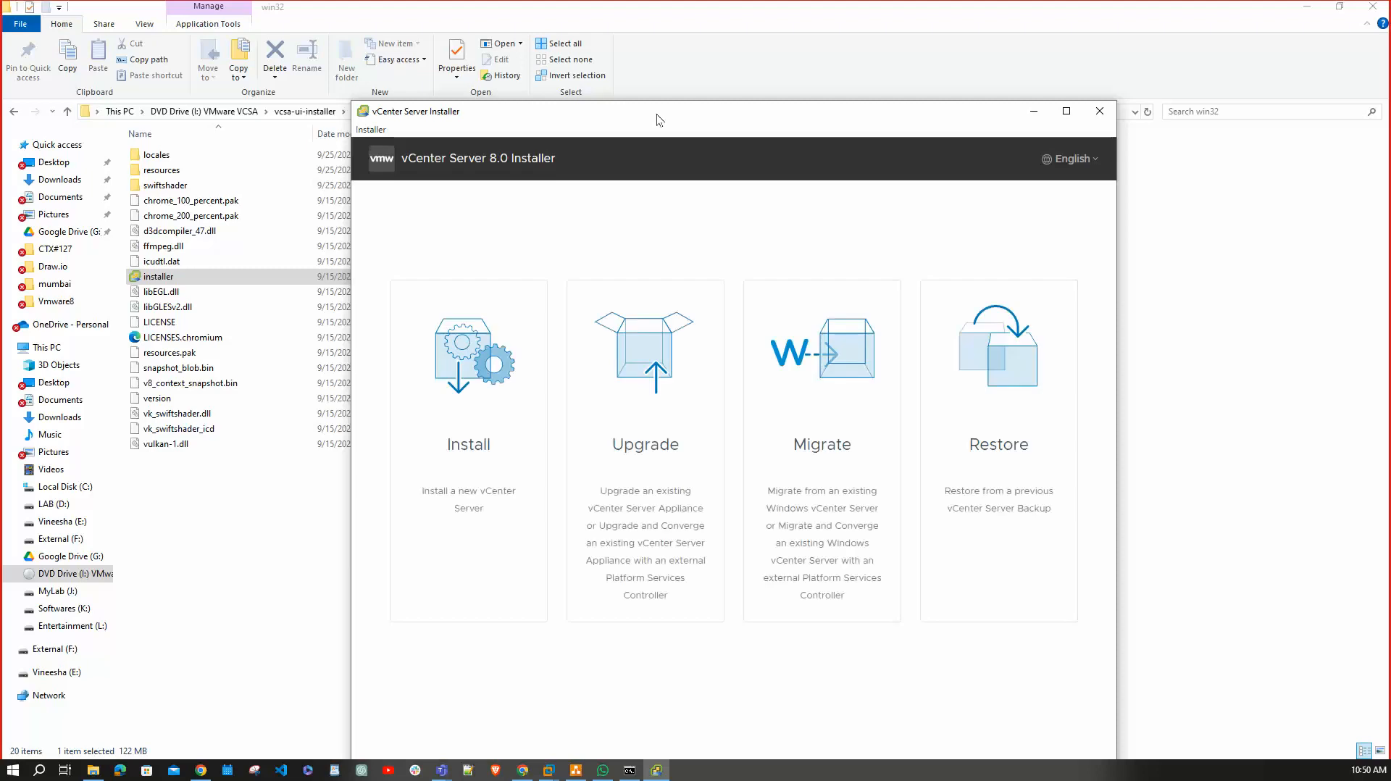
Choose Install for a new vCenter Server and accept the license agreement terms.
drag(656, 114, 610, 45)
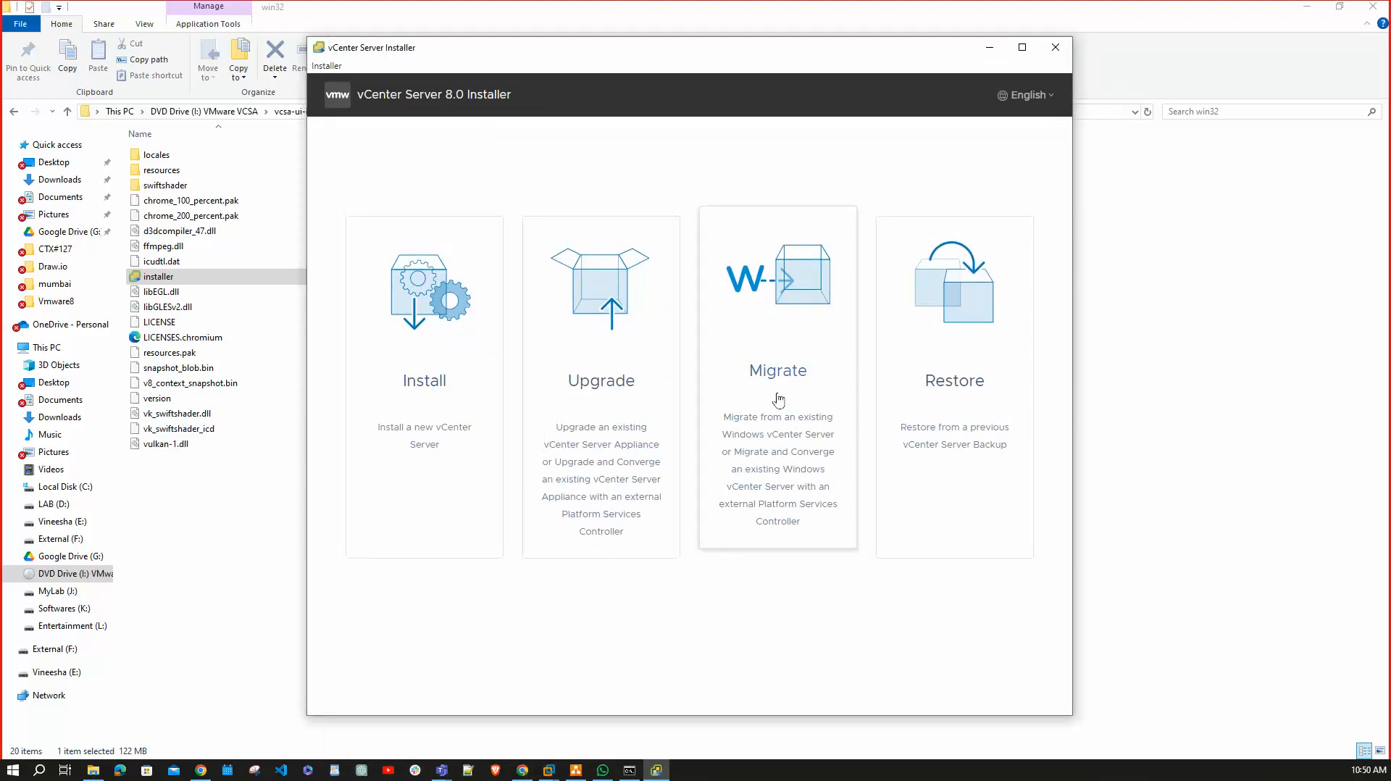
click(414, 357)
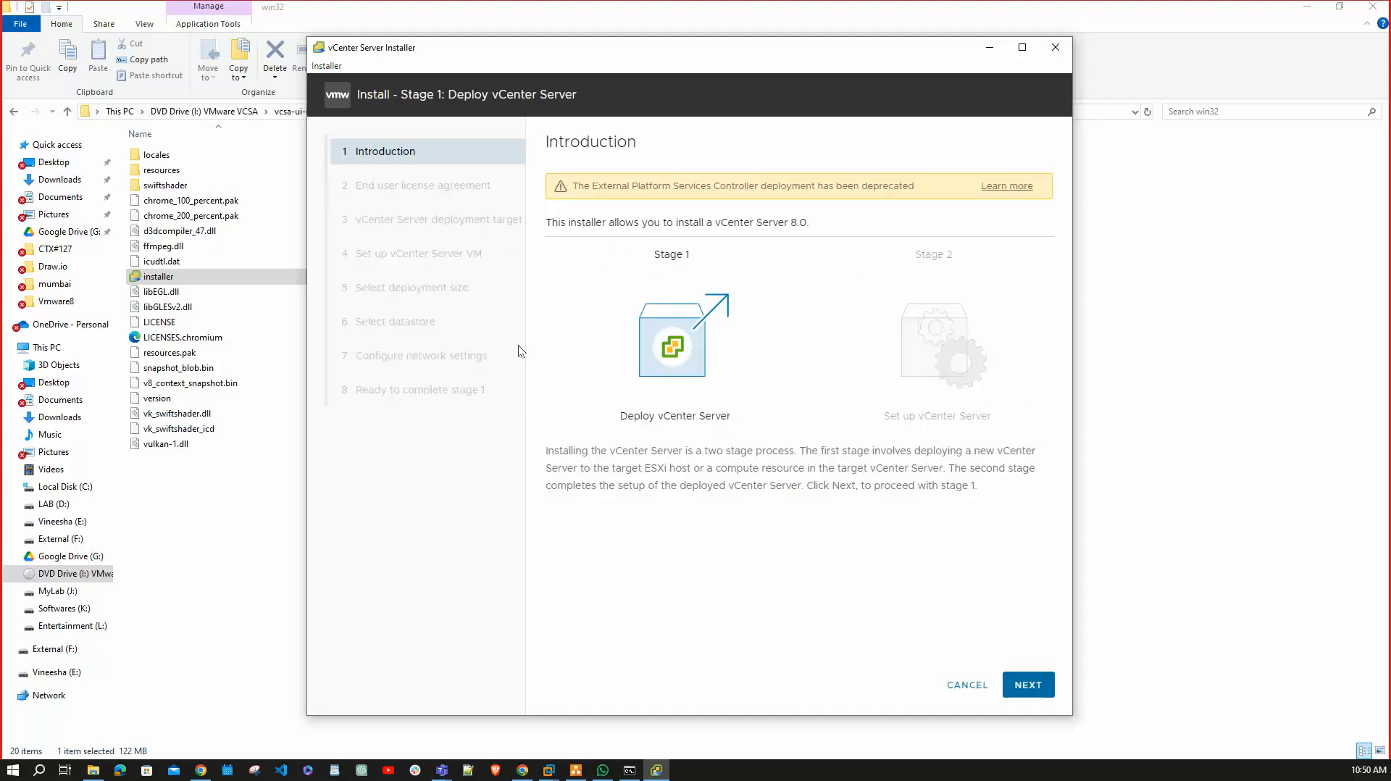
click(1030, 685)
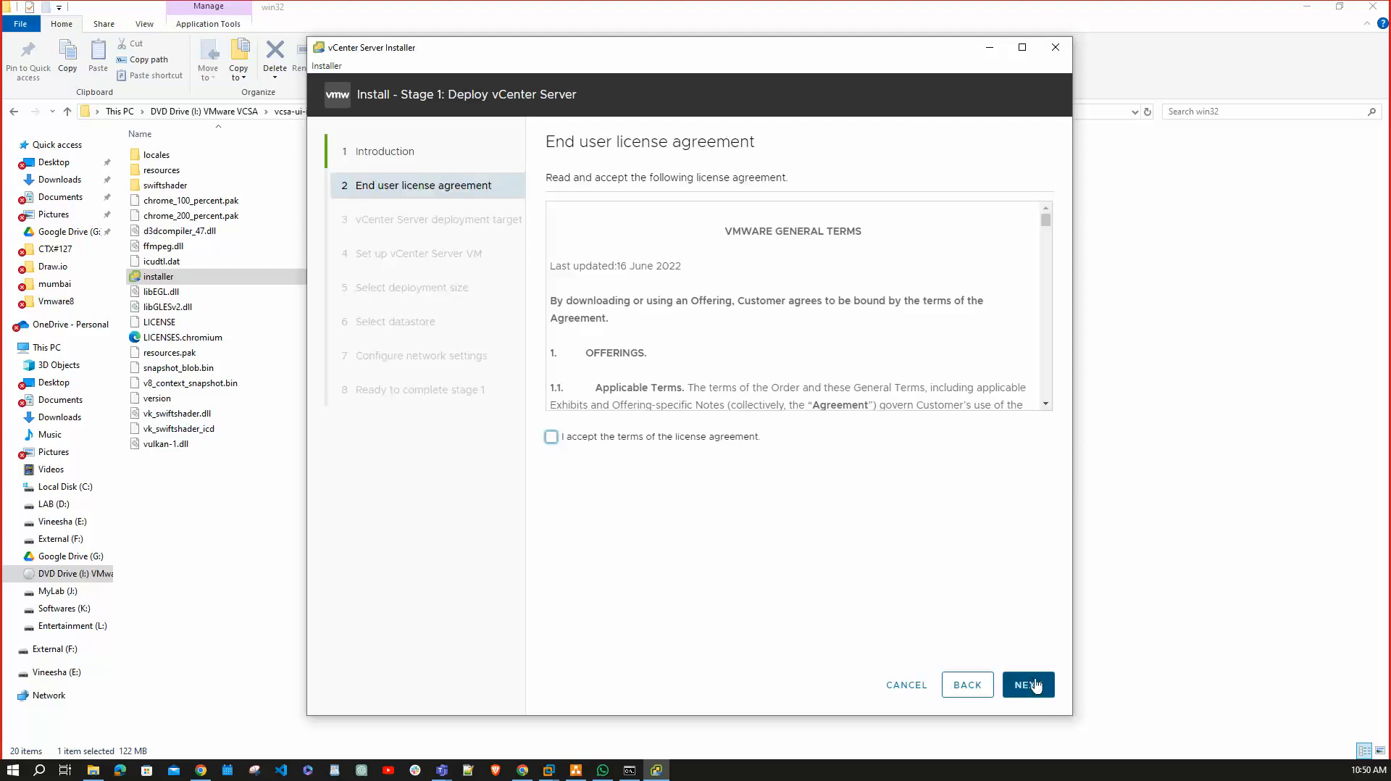
click(551, 437)
click(1028, 685)
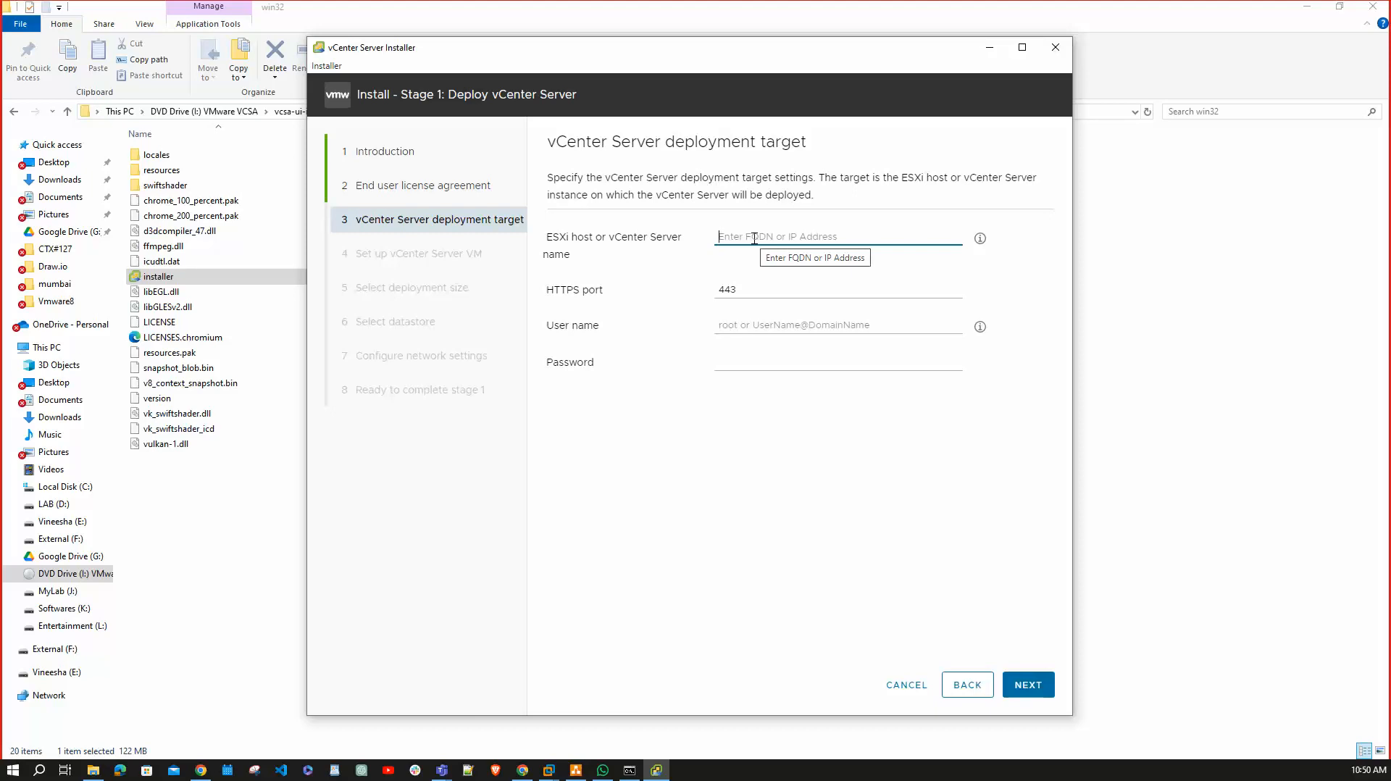
Target ESXi host 192.168.1.101 as user root with its password, accepting the certificate warning.
text(192.168)
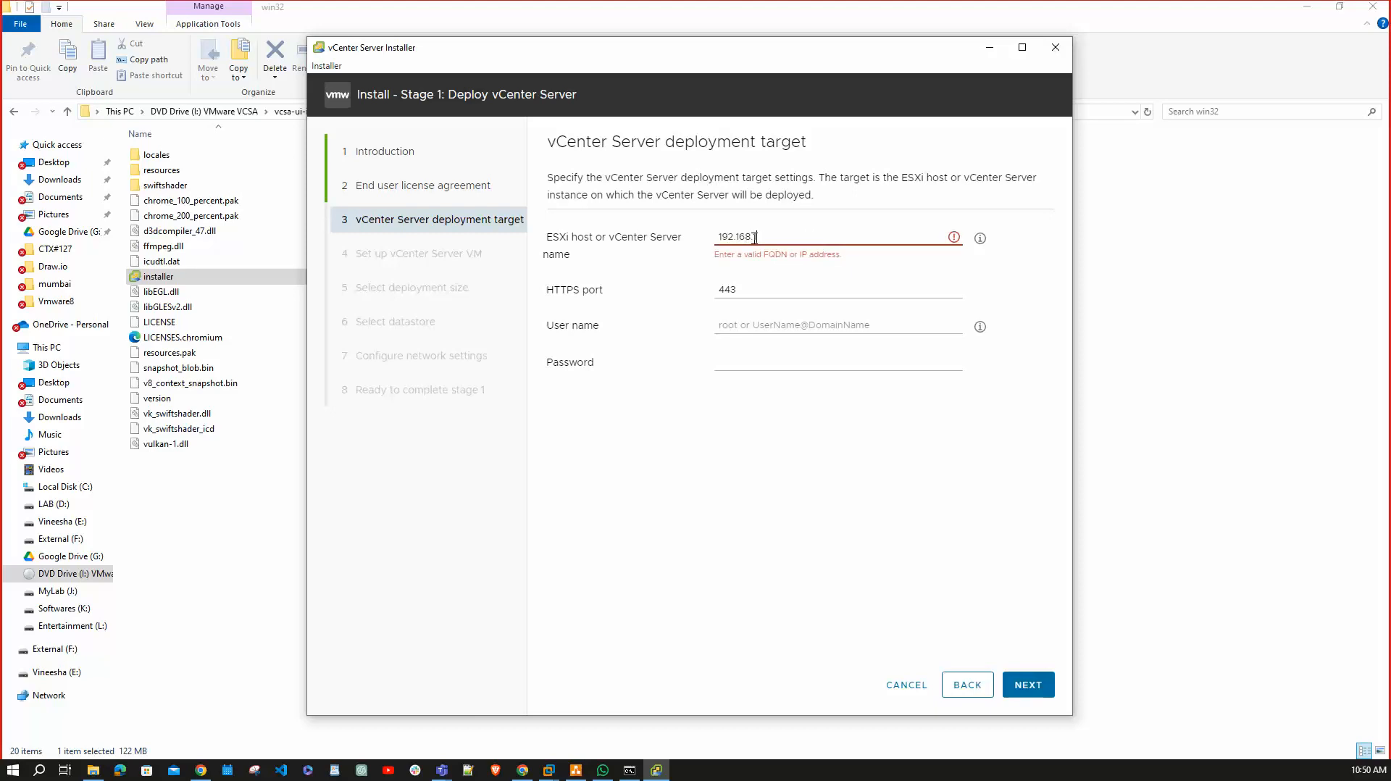
text(.1.101)
click(754, 323)
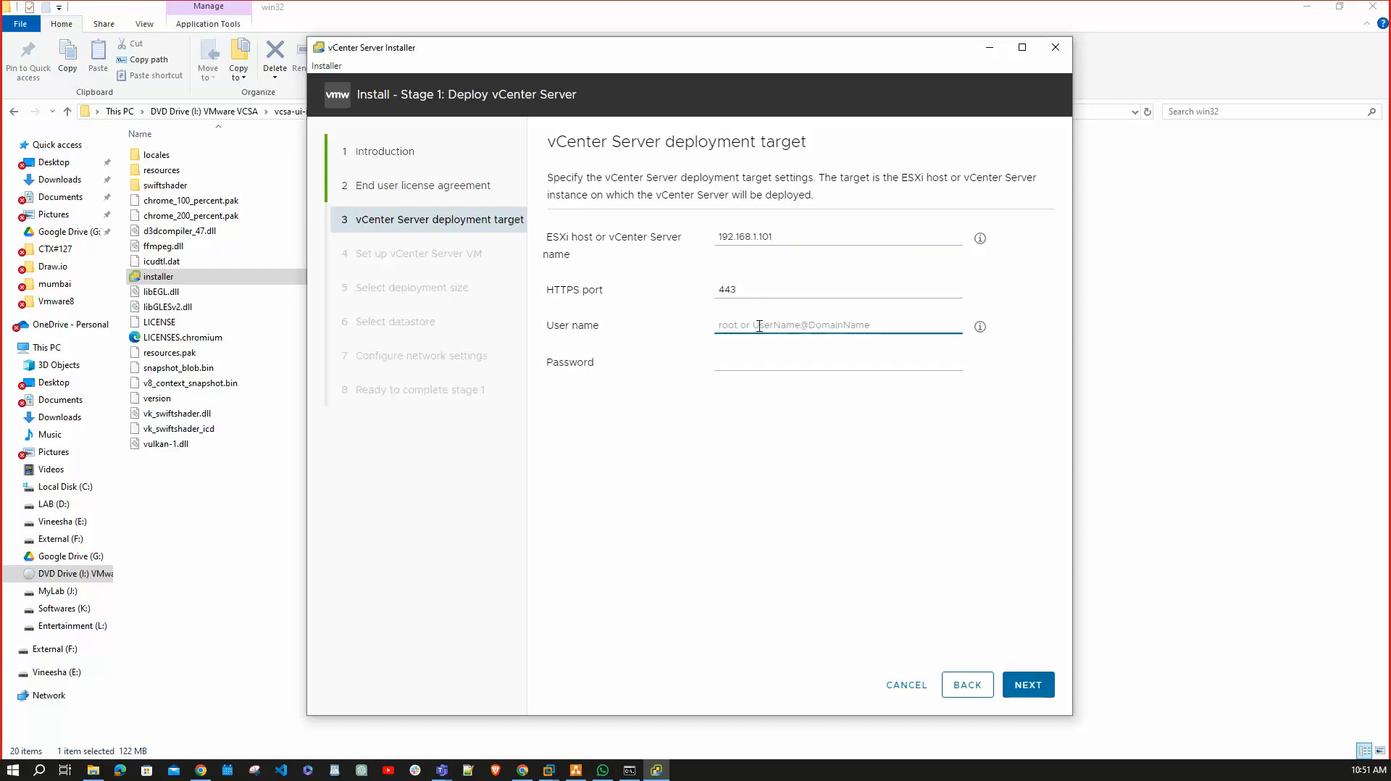
text(root)
click(749, 362)
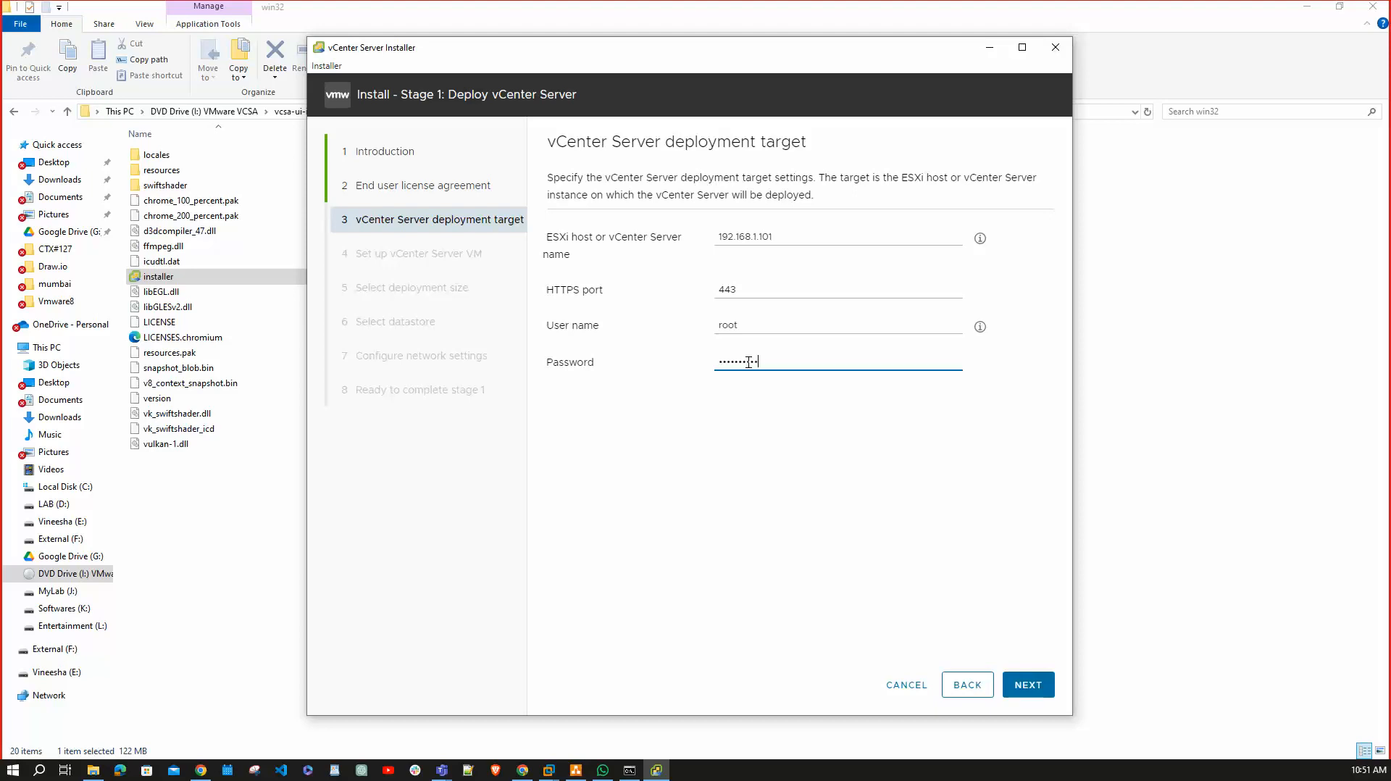
click(1036, 689)
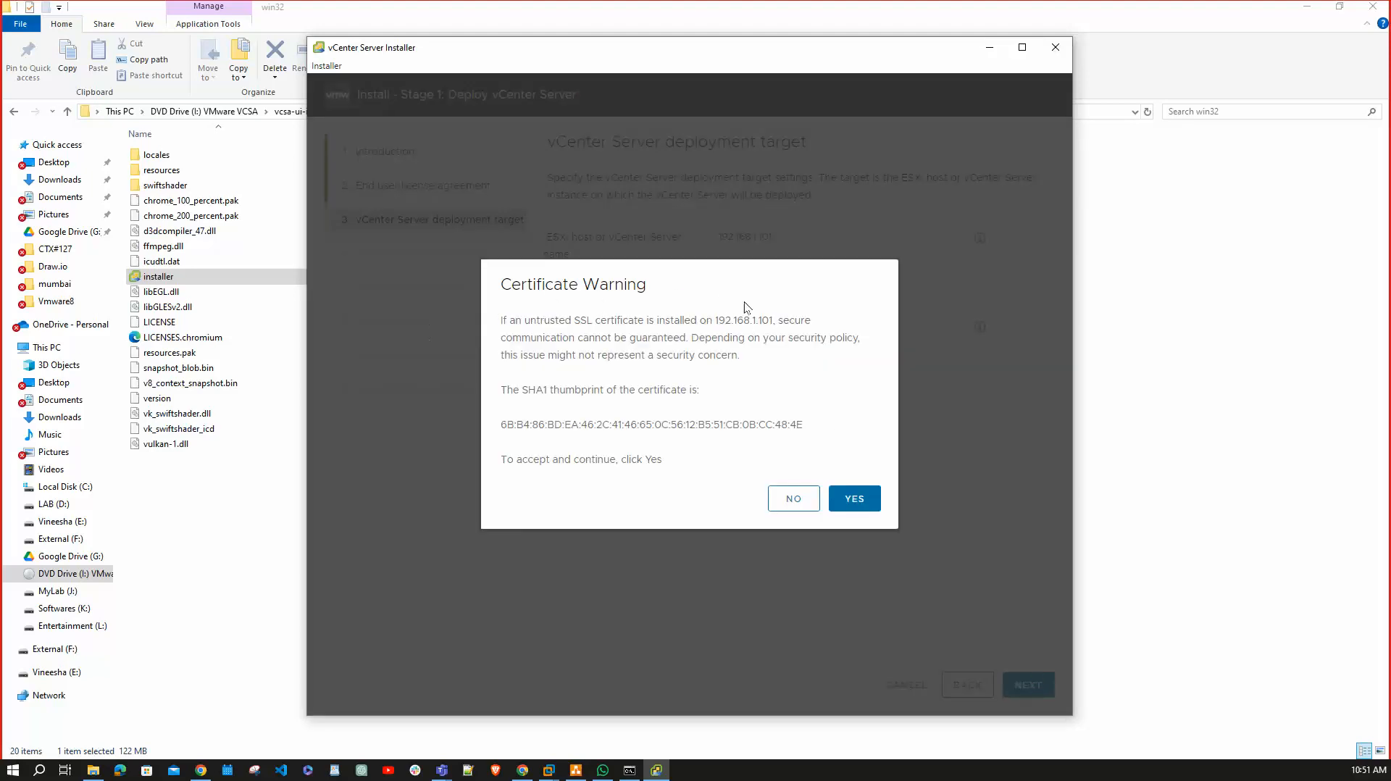
click(855, 499)
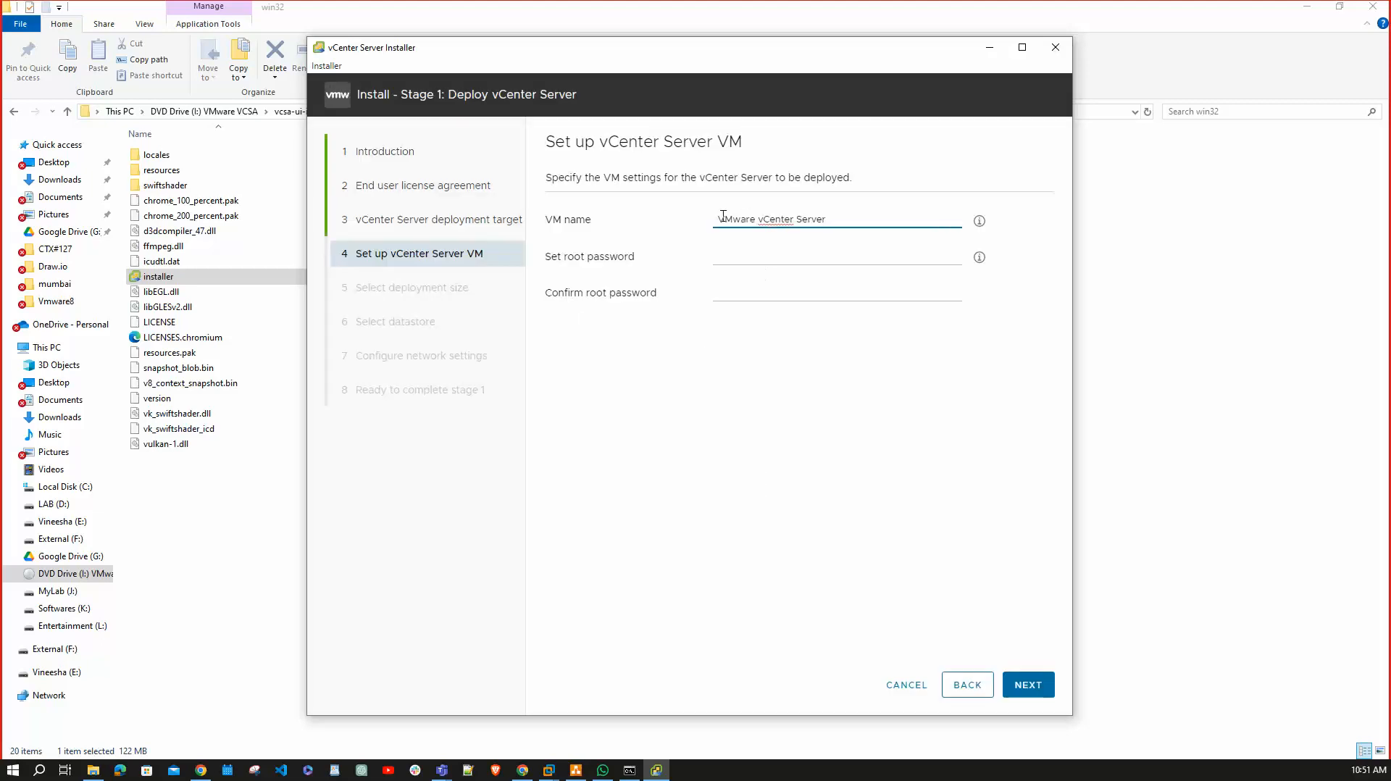
Replace the default appliance VM name with VCSA801.
mouse_move(724, 217)
mouse_down()
mouse_move(841, 217)
mouse_move(700, 221)
mouse_up()
key(BackSpace)
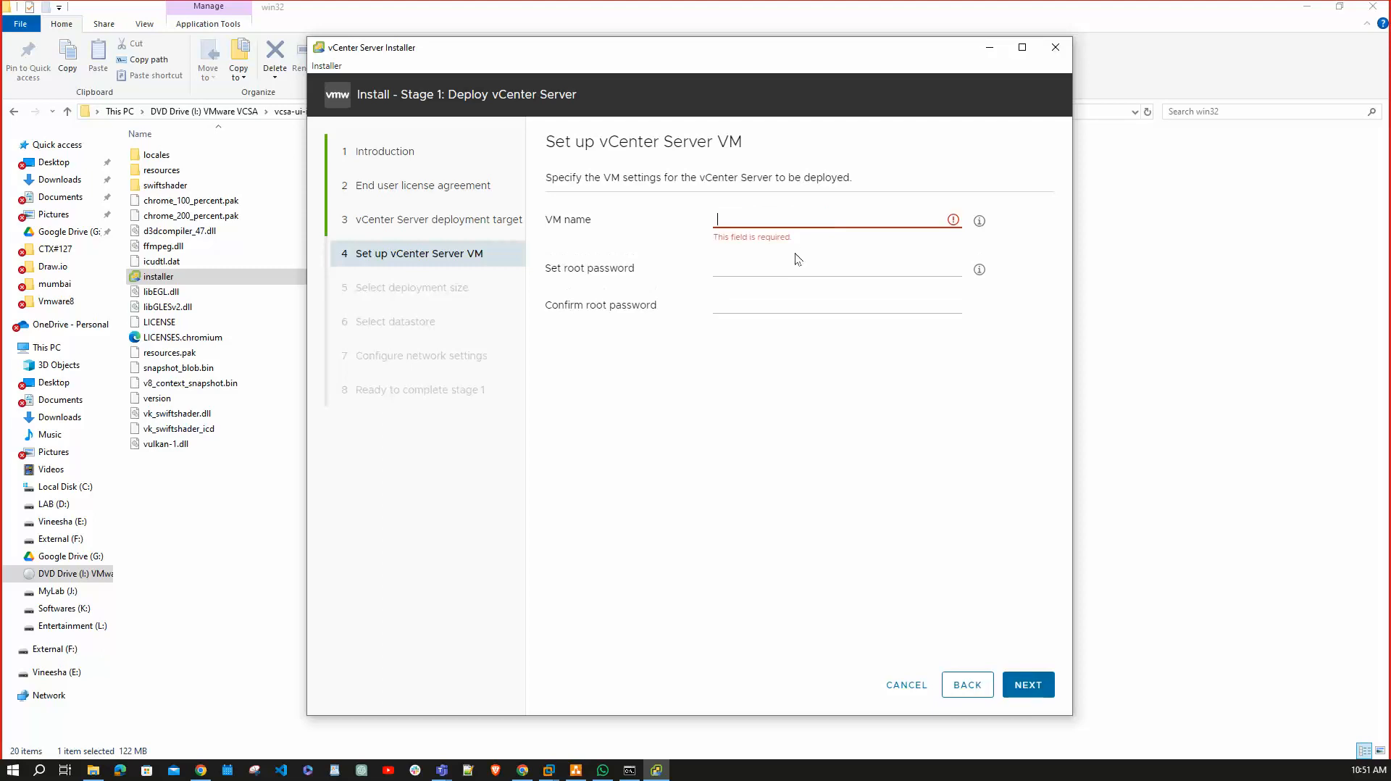
text(vcSA80)
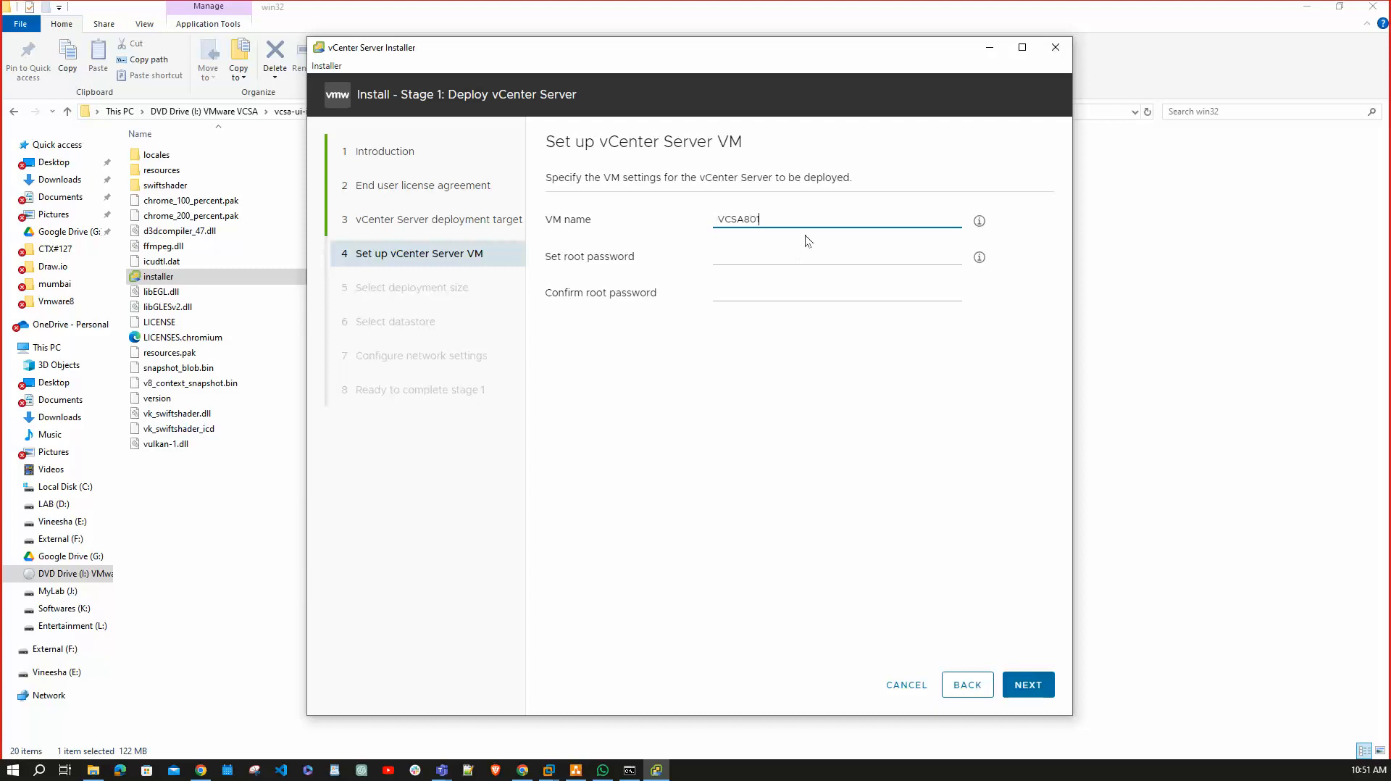
key(ctrl+a)
Enter and confirm the appliance root password, then continue.
click(747, 257)
text(V•)
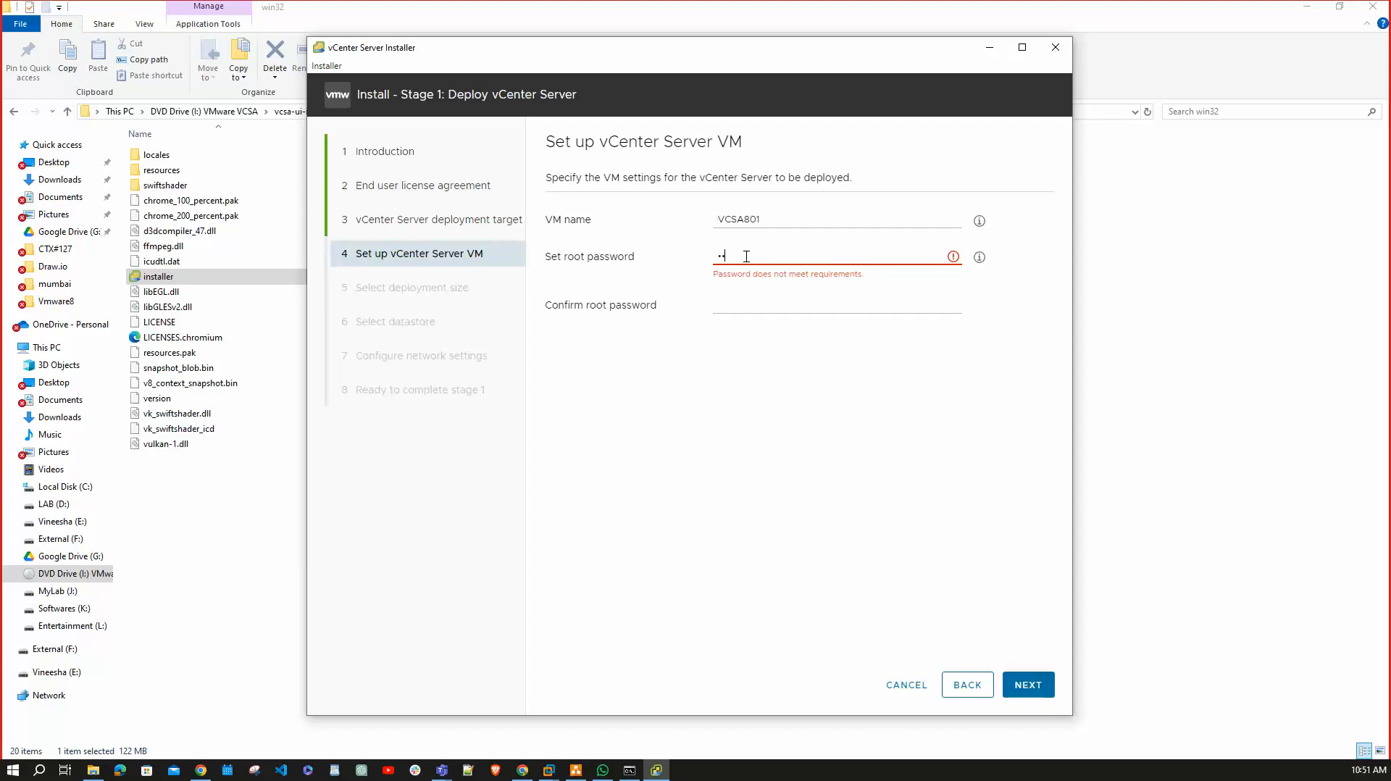
text(••)
key(BackSpace)
key(BackSpace)
key(BackSpace)
key(BackSpace)
key(BackSpace)
key(BackSpace)
text(V••••••)
key(BackSpace)
key(BackSpace)
key(BackSpace)
key(BackSpace)
key(BackSpace)
key(BackSpace)
key(BackSpace)
text(VMware1!)
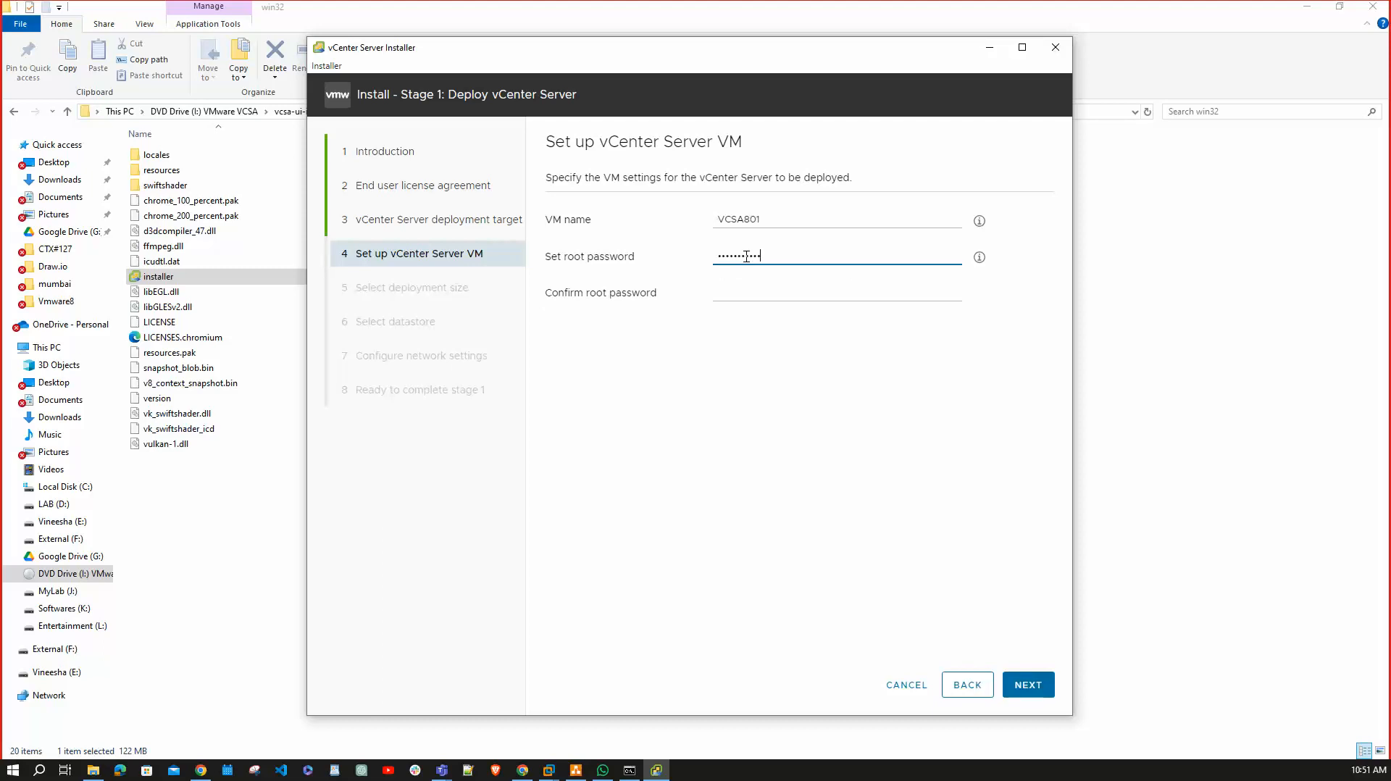
key(Tab)
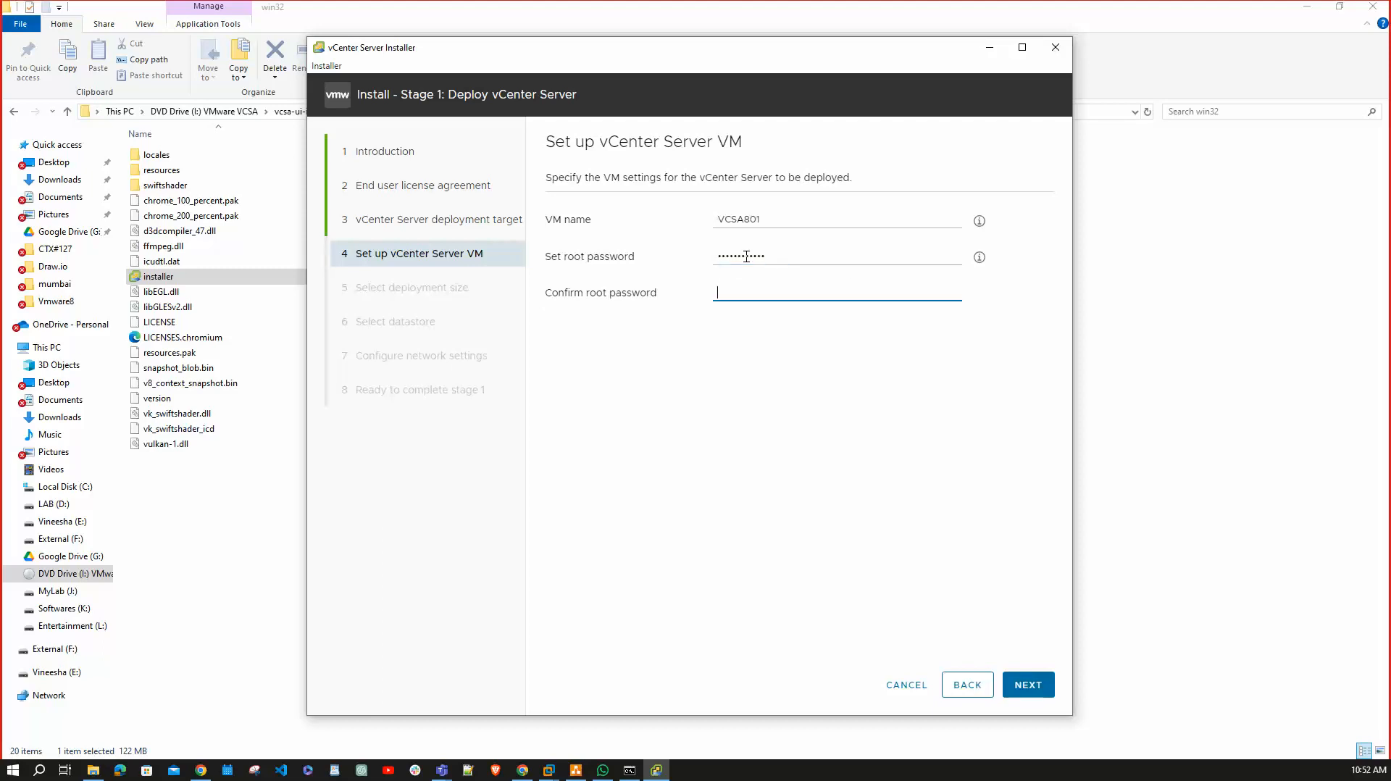
text(V45)
click(1038, 685)
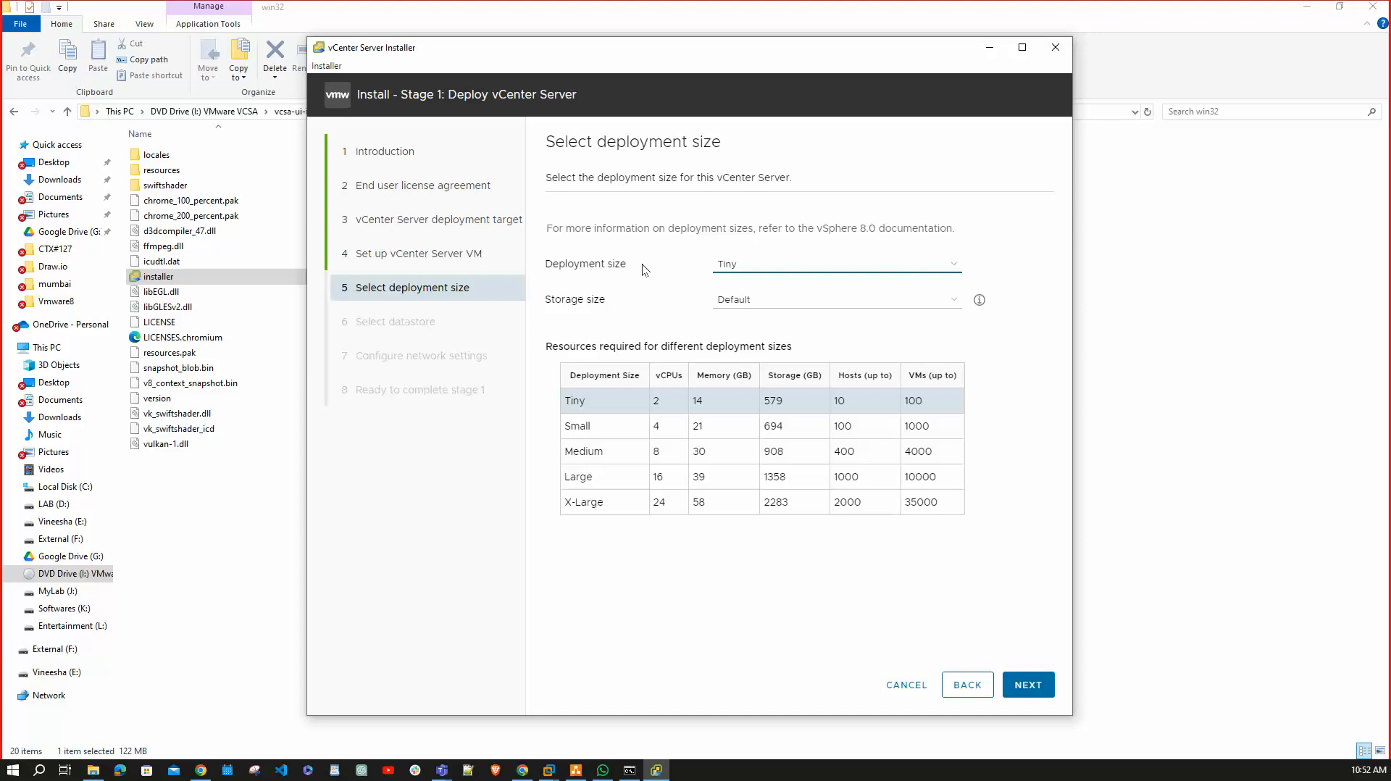
Keep deployment size Tiny and storage size Default, then continue.
click(820, 265)
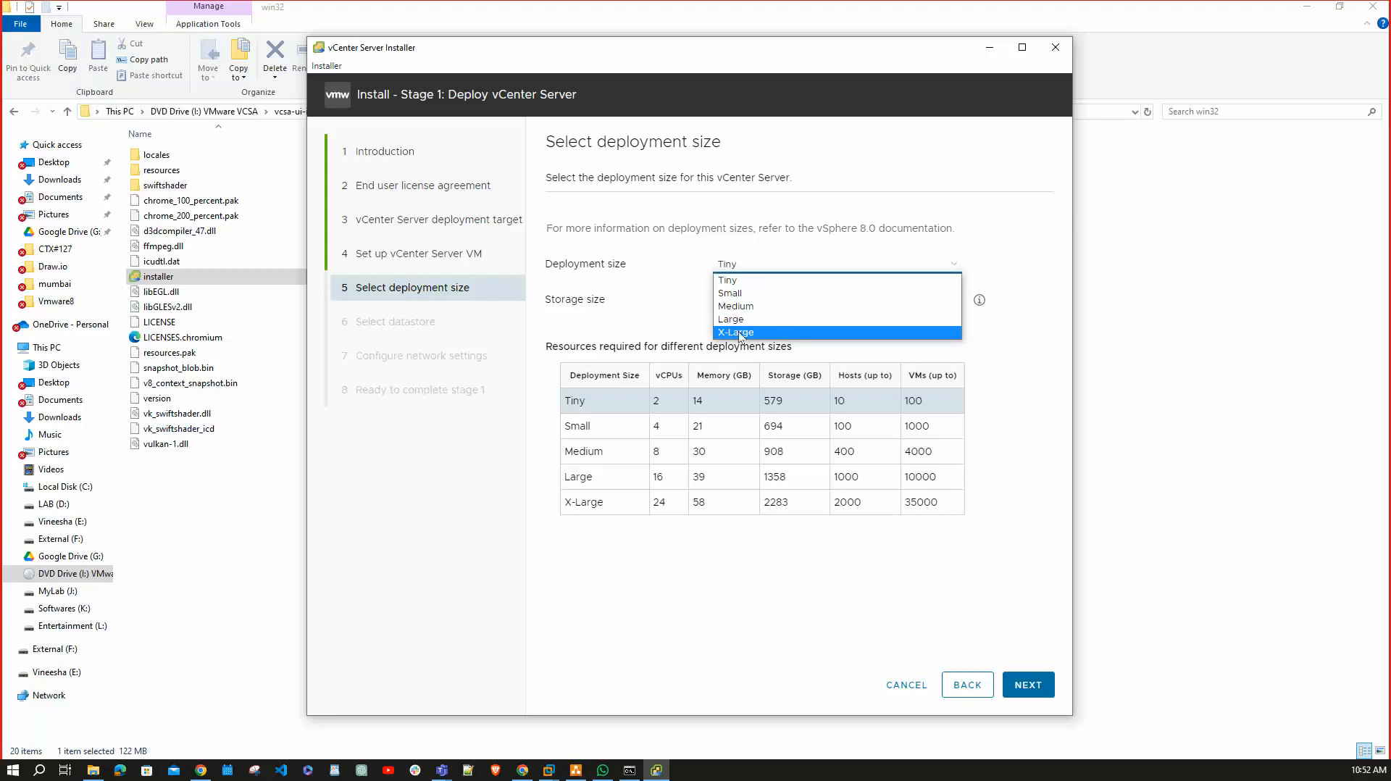
click(923, 240)
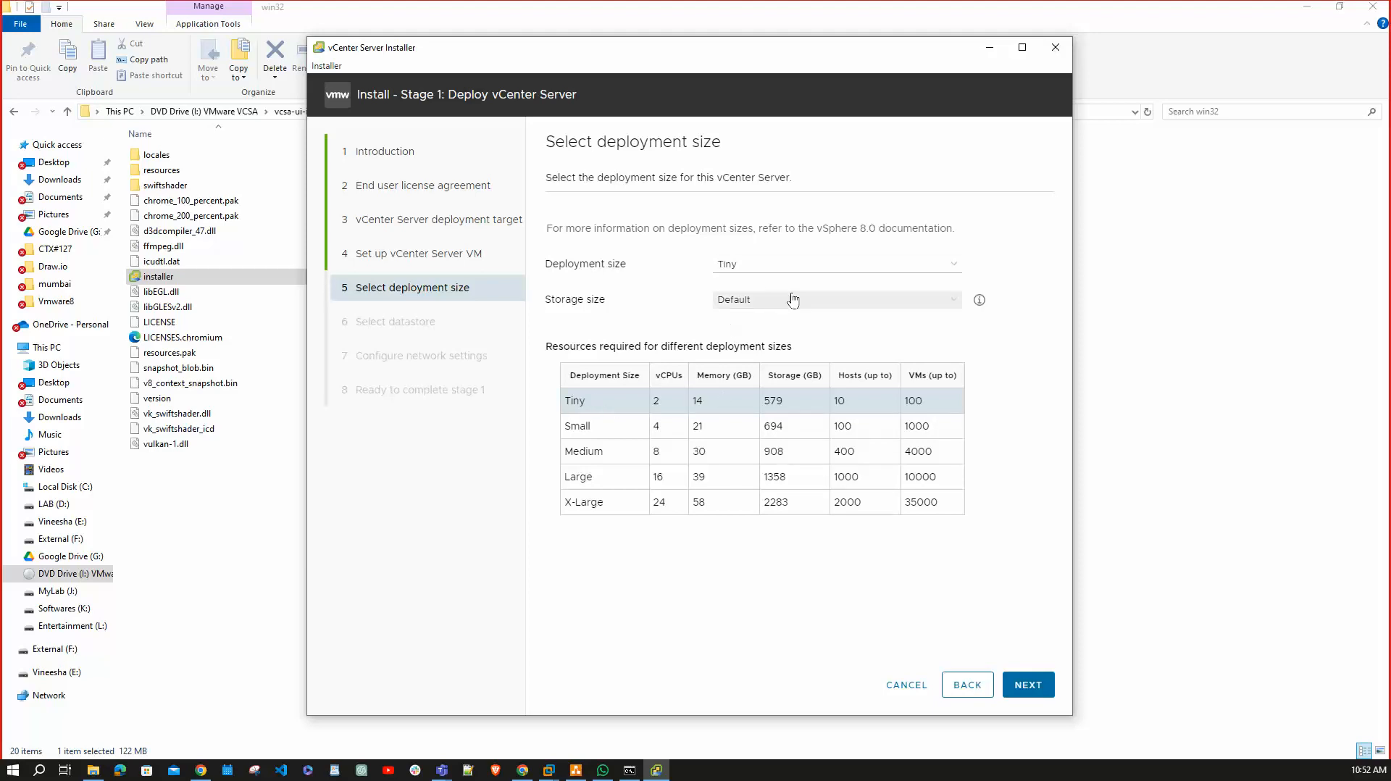
click(836, 300)
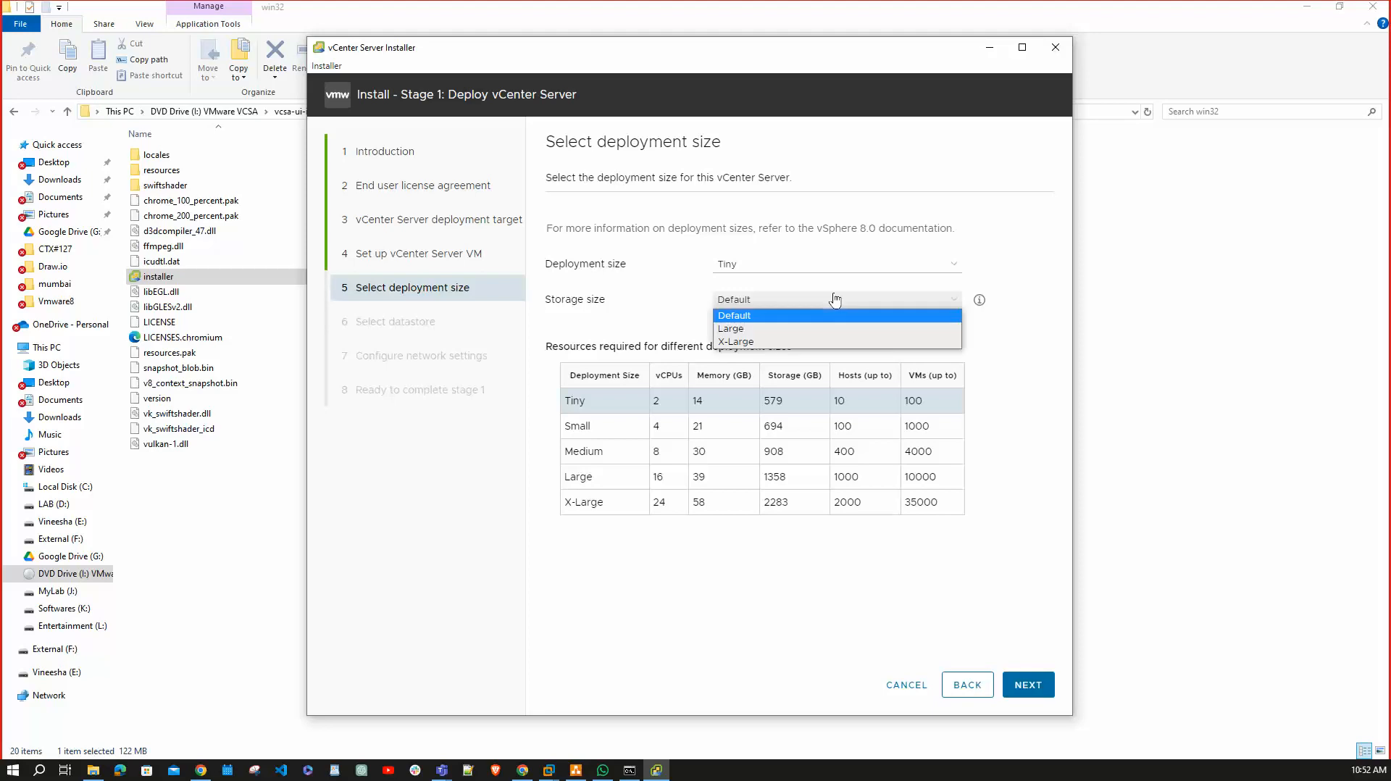
click(834, 300)
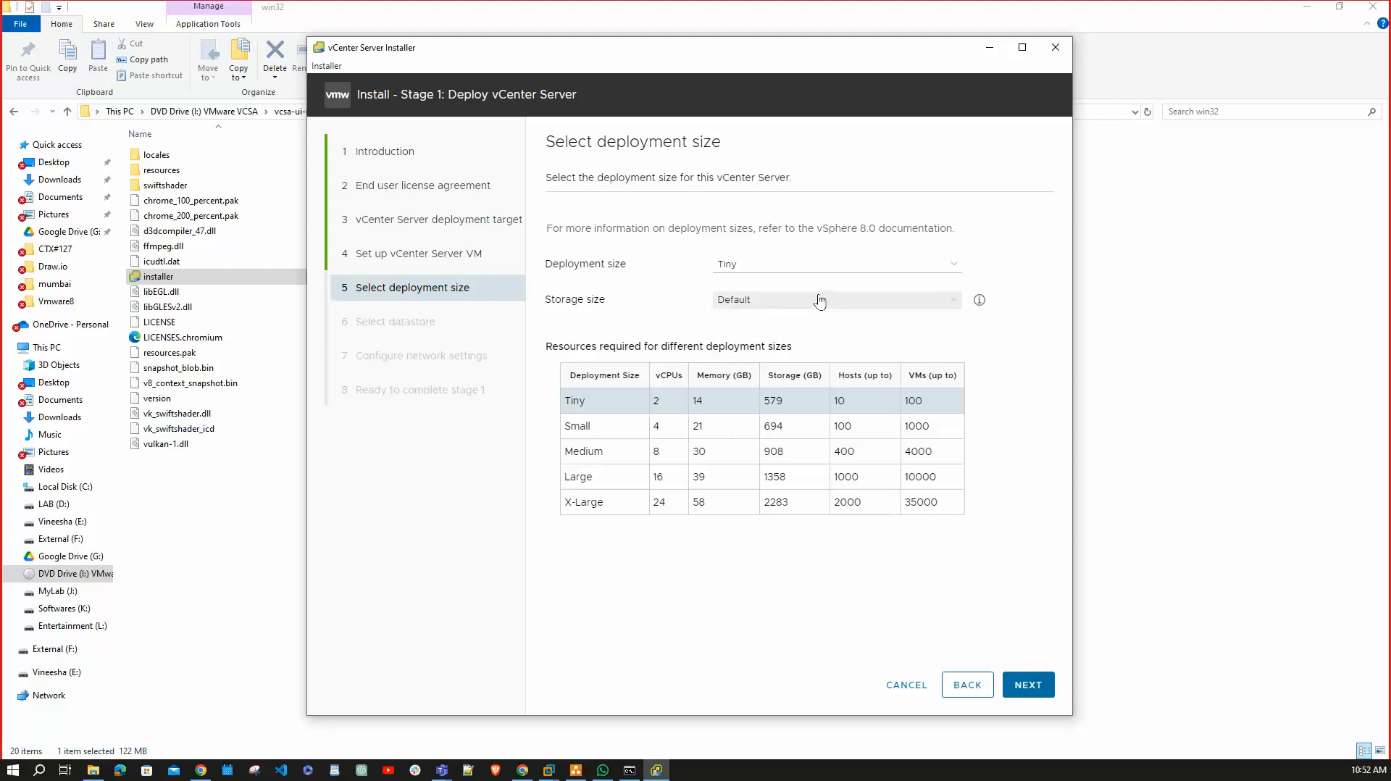
click(821, 301)
click(1010, 251)
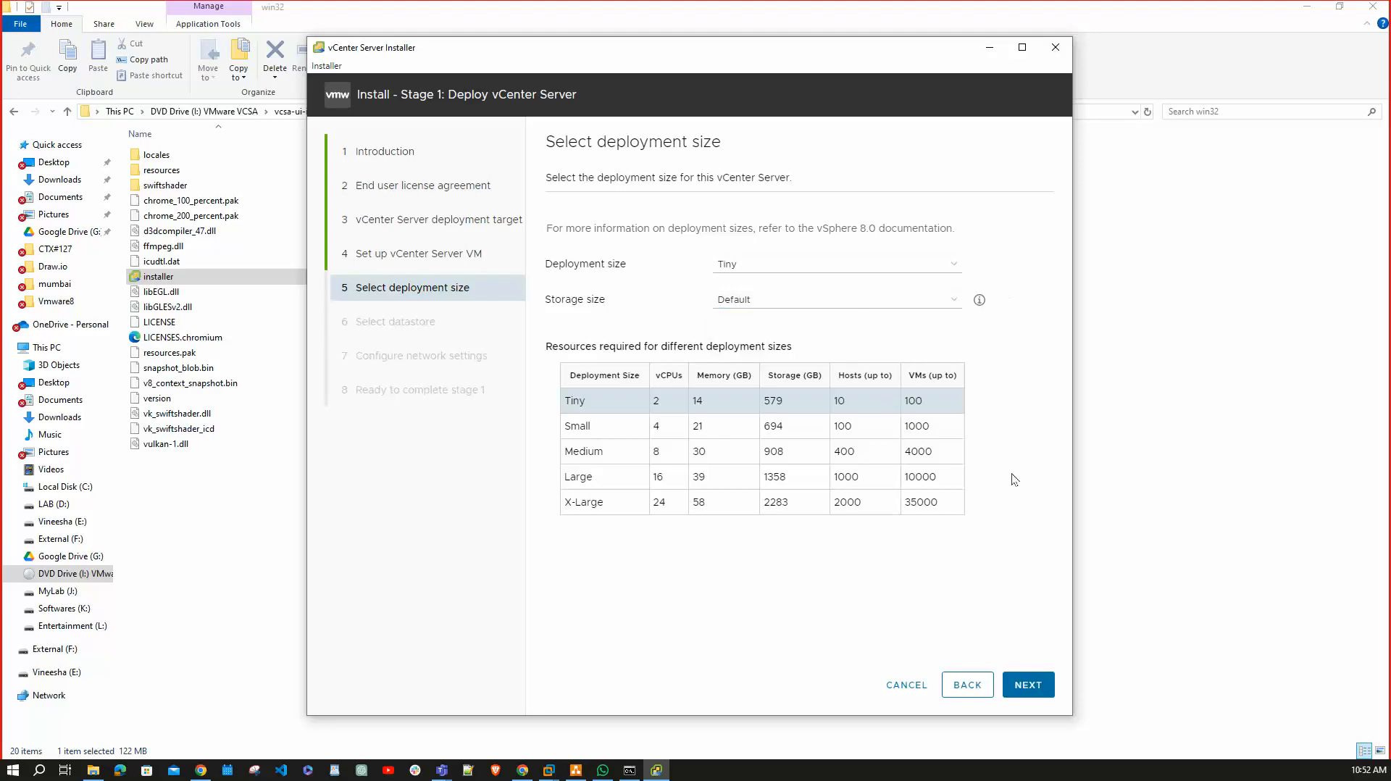
click(1037, 684)
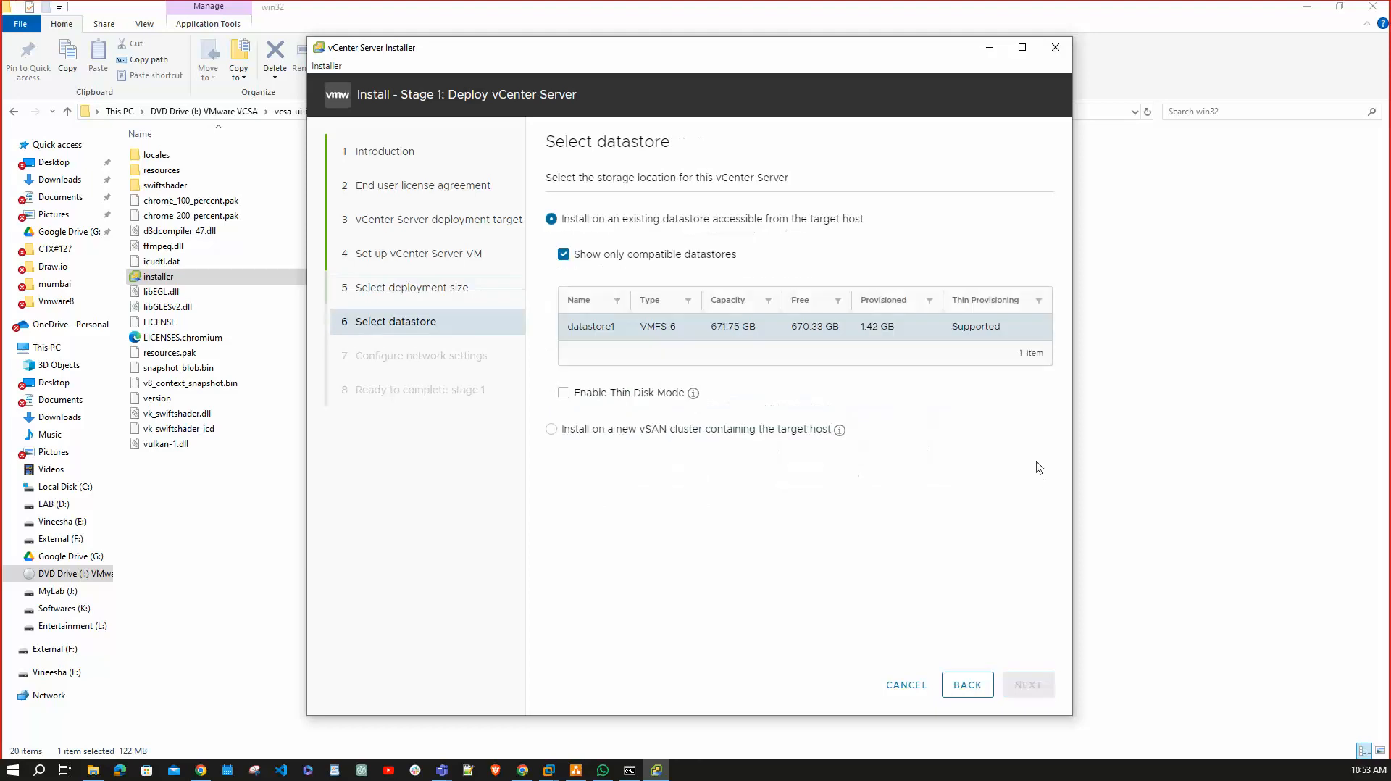
Enable Thin Disk Mode on datastore1 and continue.
click(563, 395)
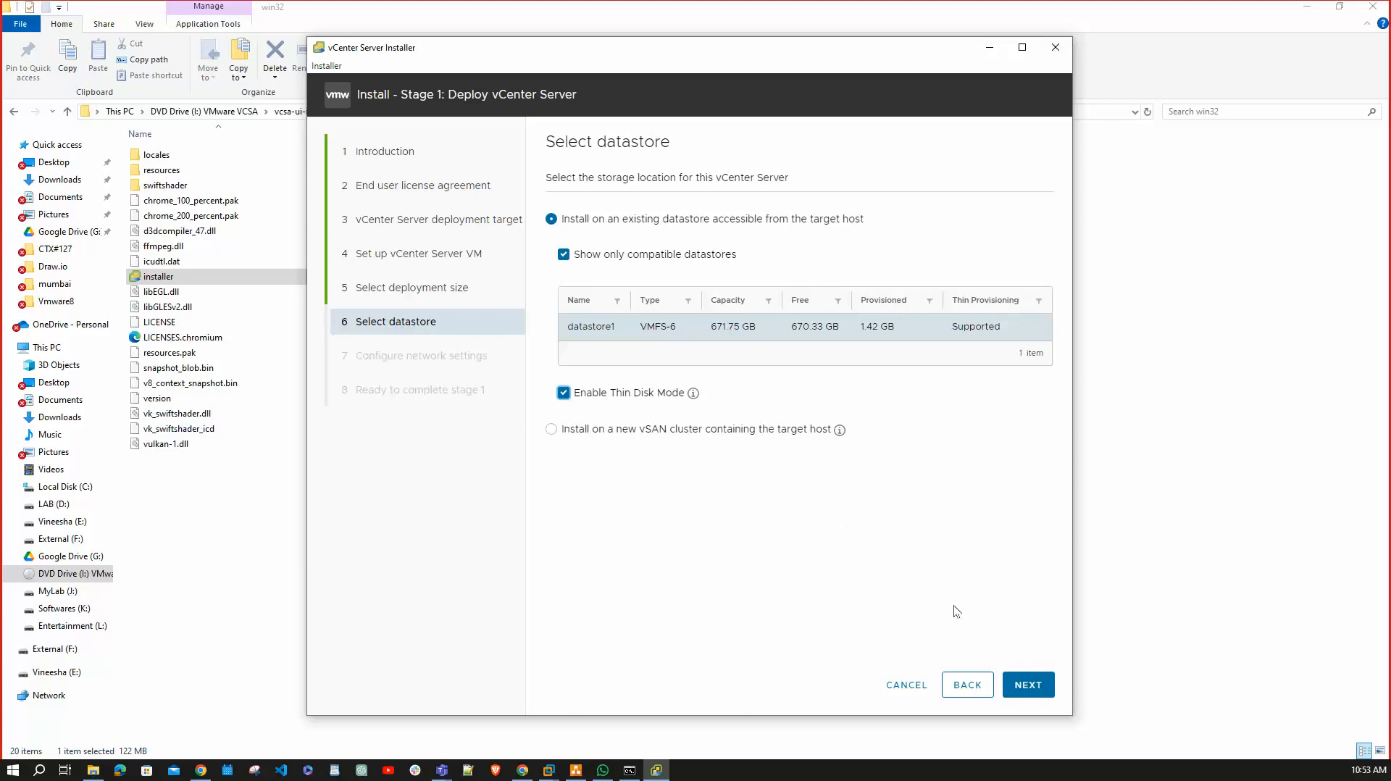
click(1024, 686)
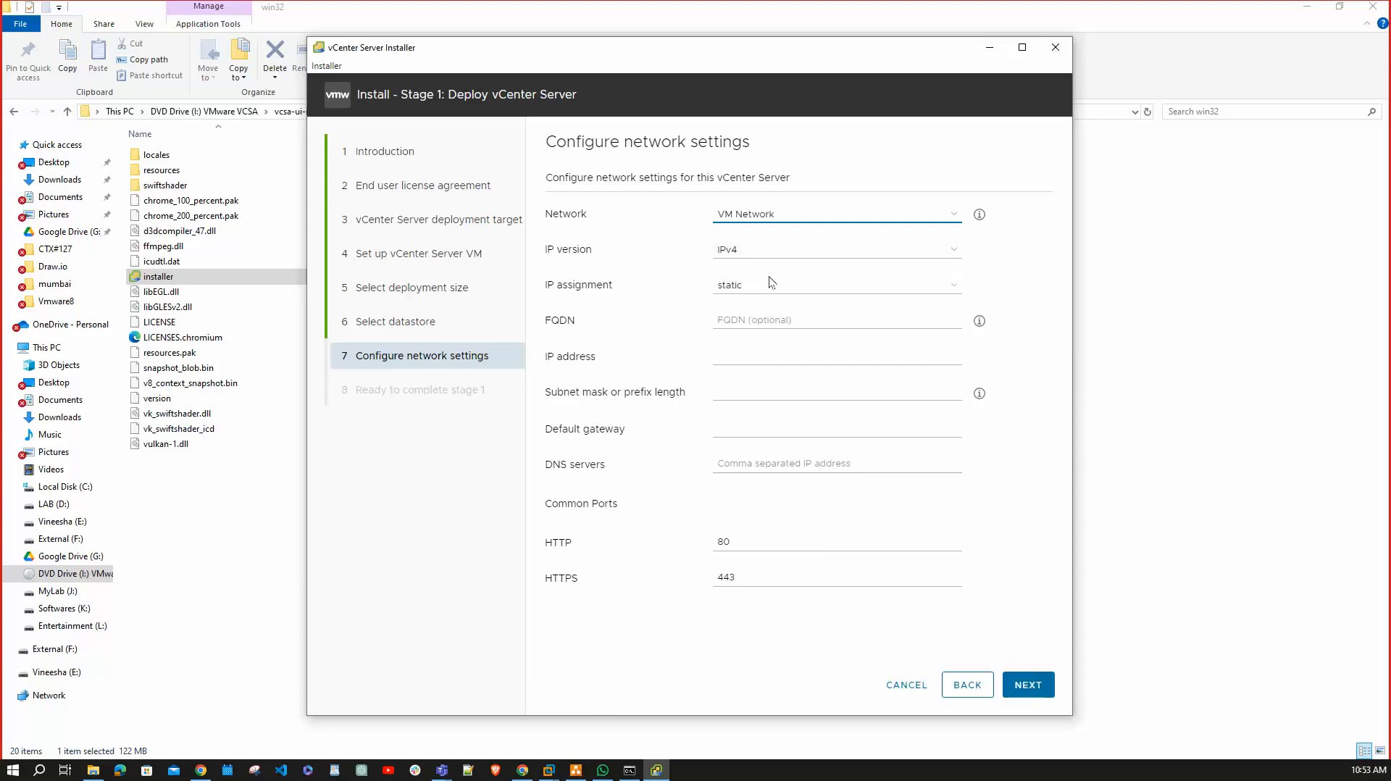
Set the FQDN to vcsa801.hellorana.com and the IP address to 192.168.1.108.
click(771, 319)
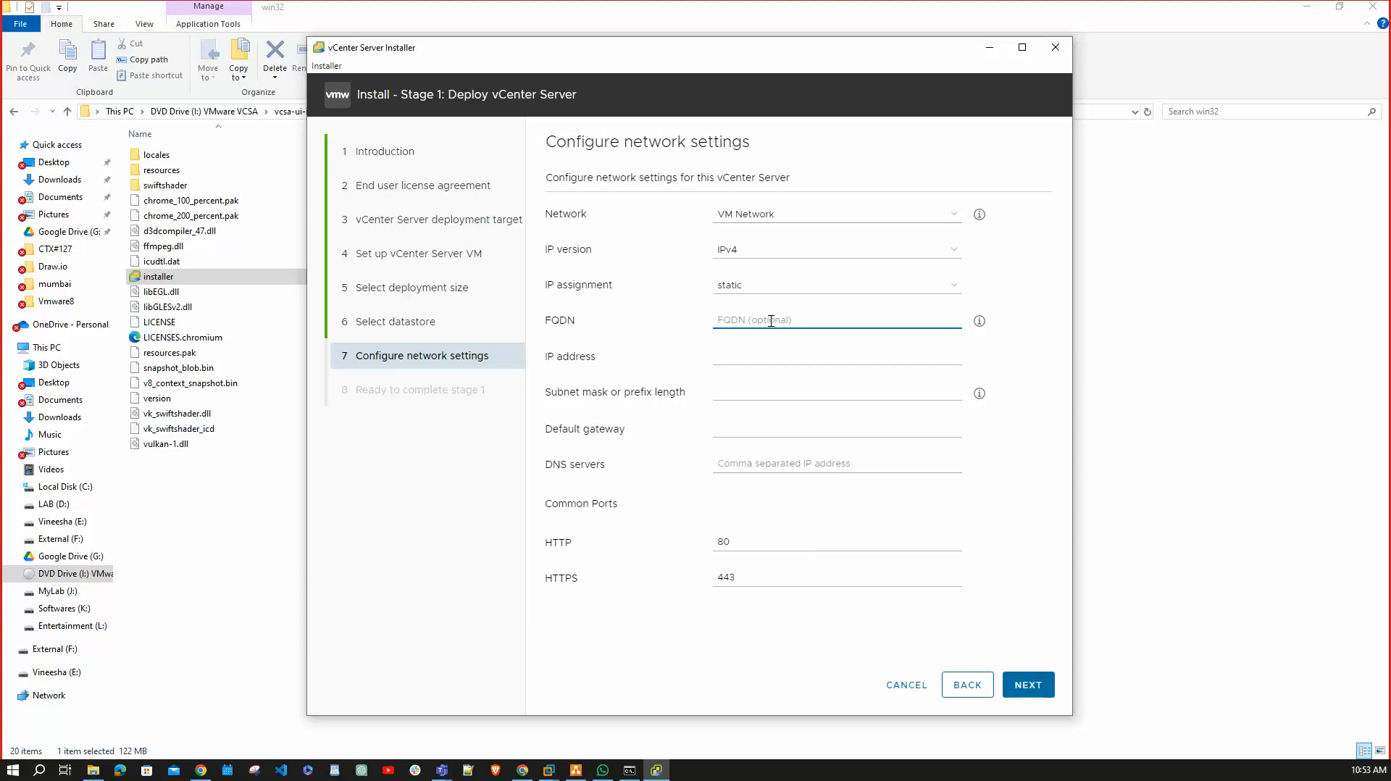
text(1923)
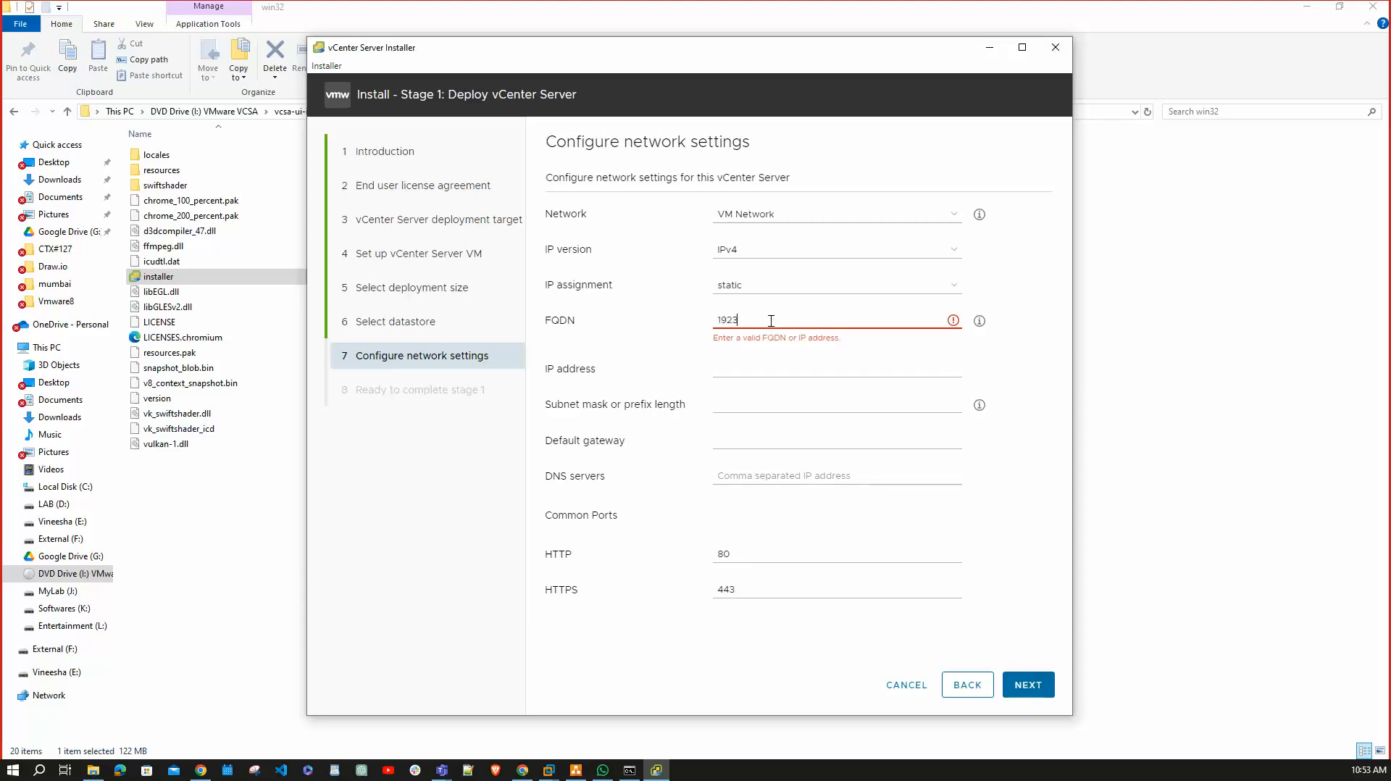
key(BackSpace)
text(.168.1.108)
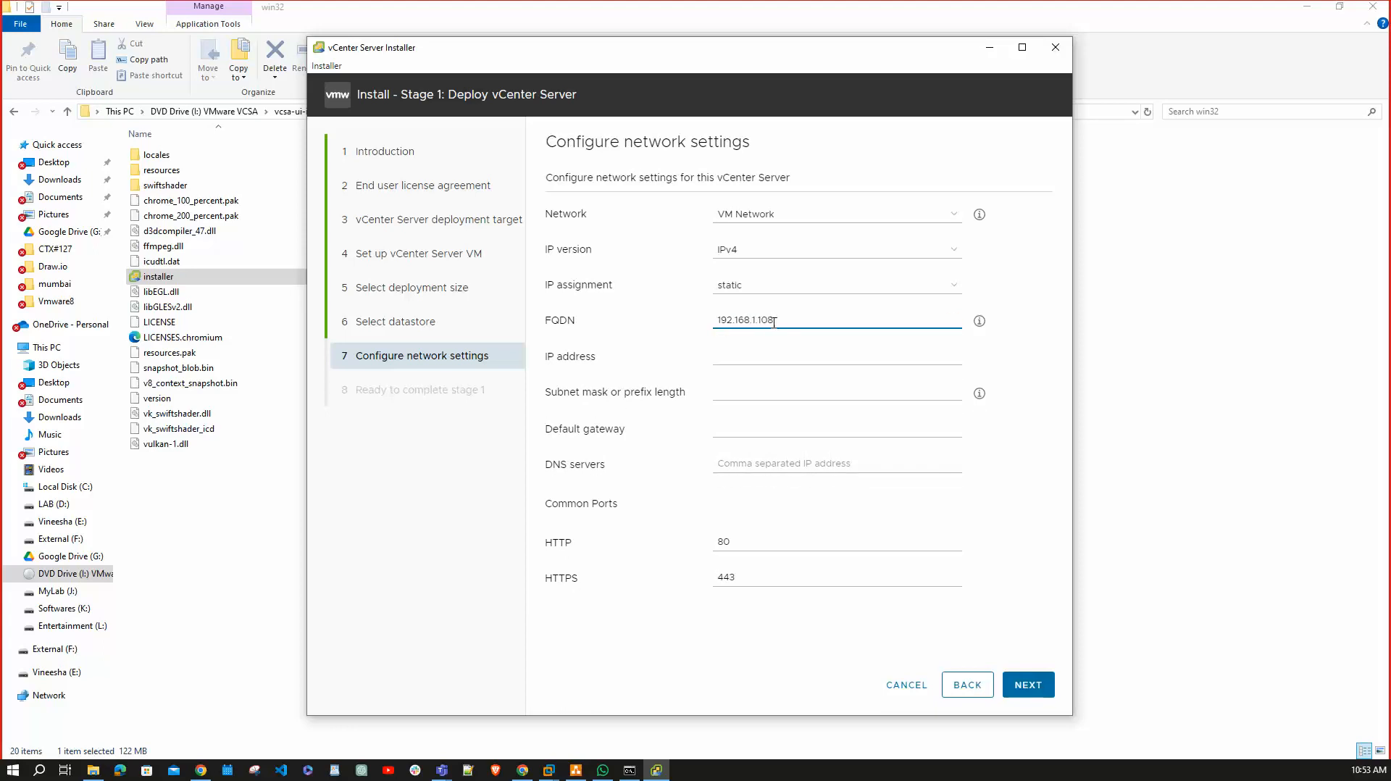
drag(785, 322, 653, 313)
key(ctrl+c)
key(BackSpace)
click(751, 356)
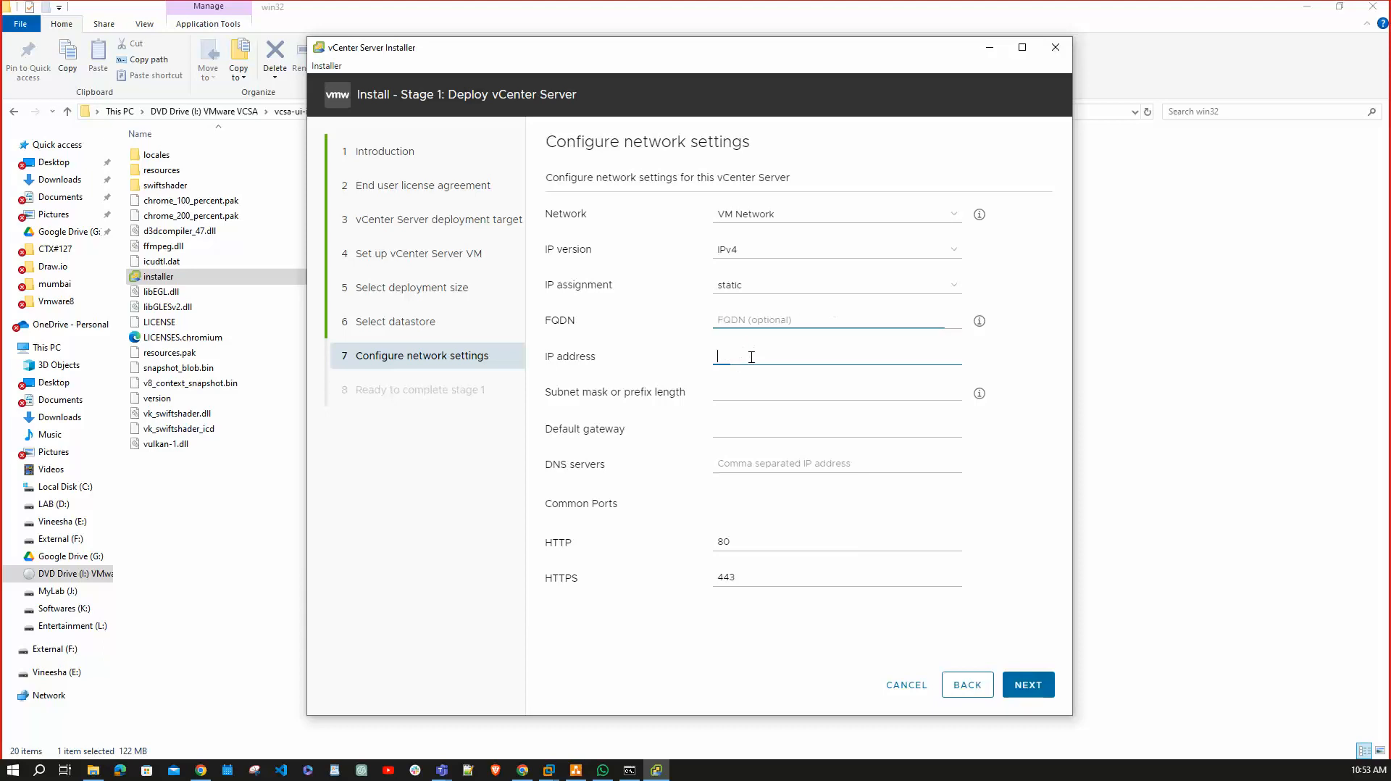
key(ctrl+v)
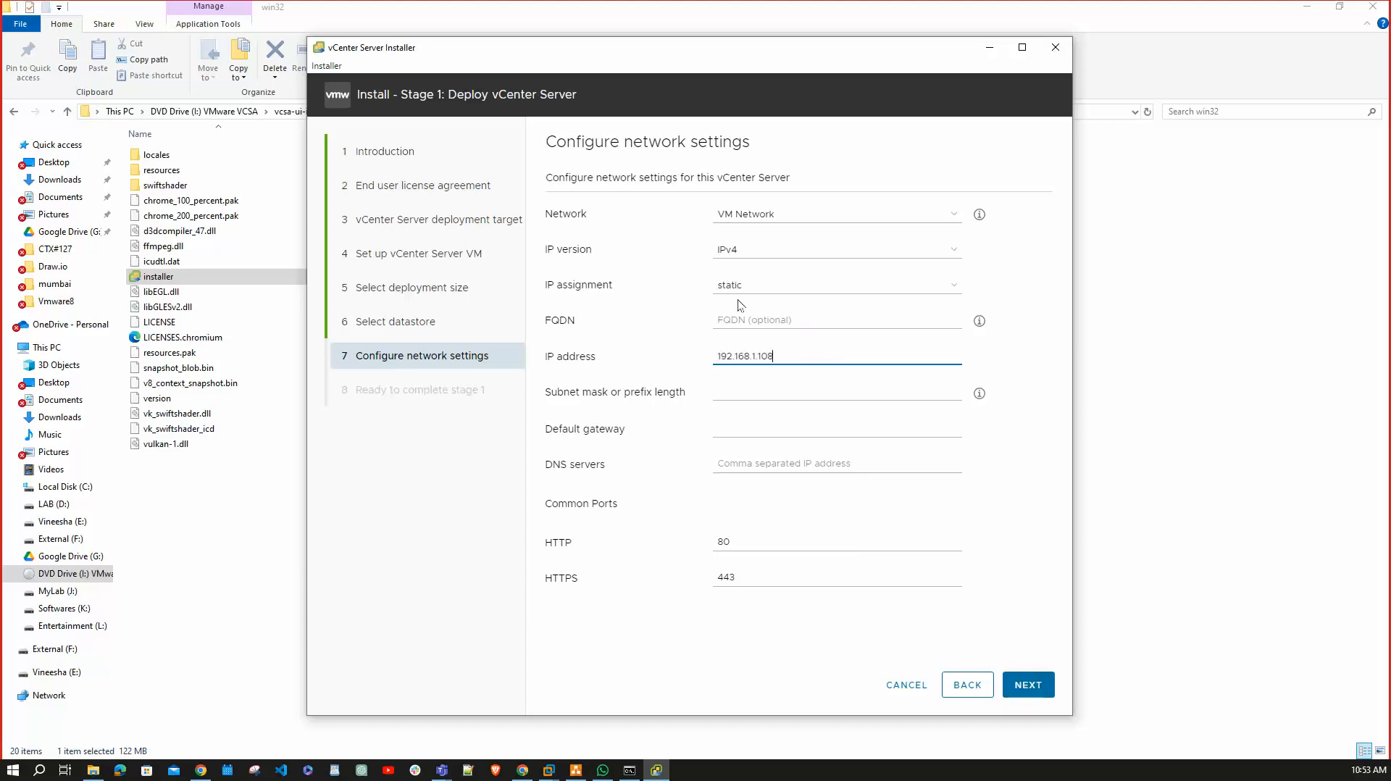
click(753, 313)
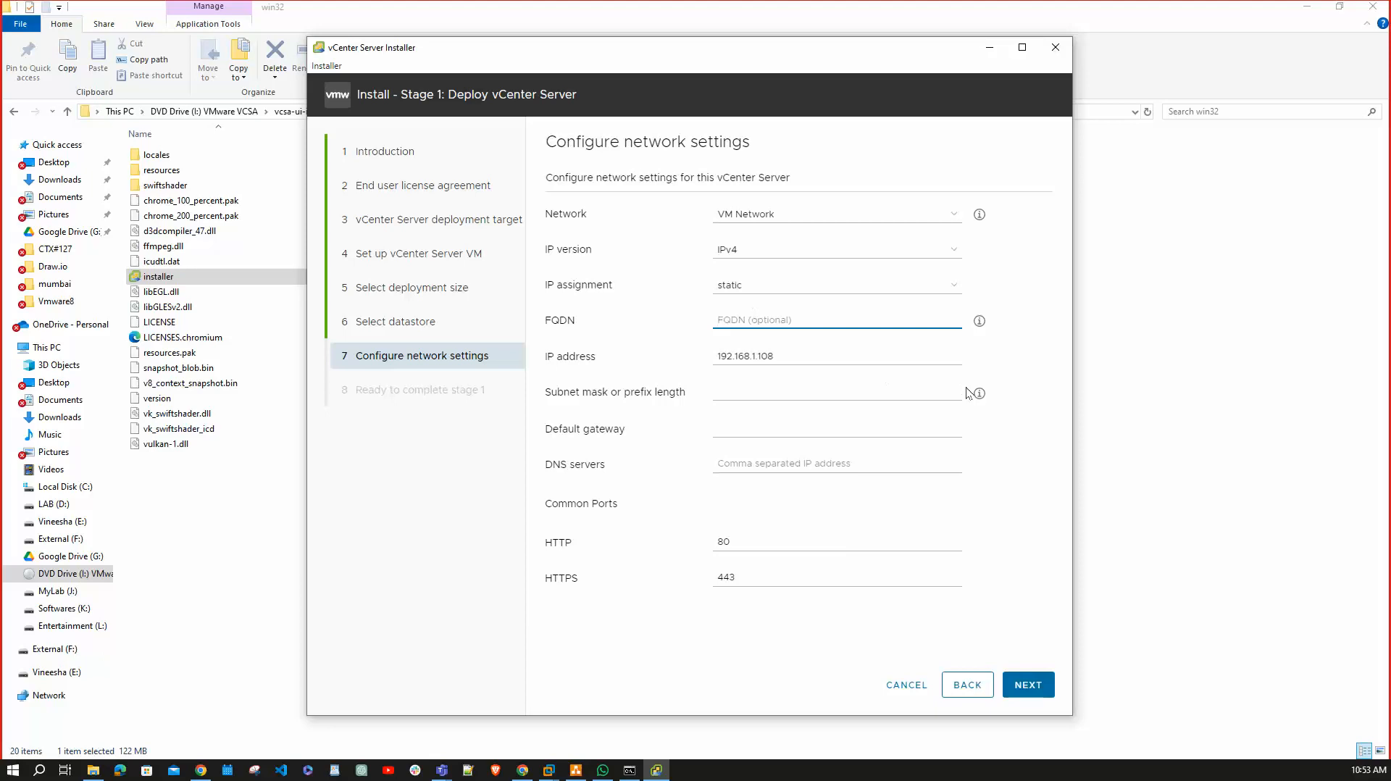
text(vc)
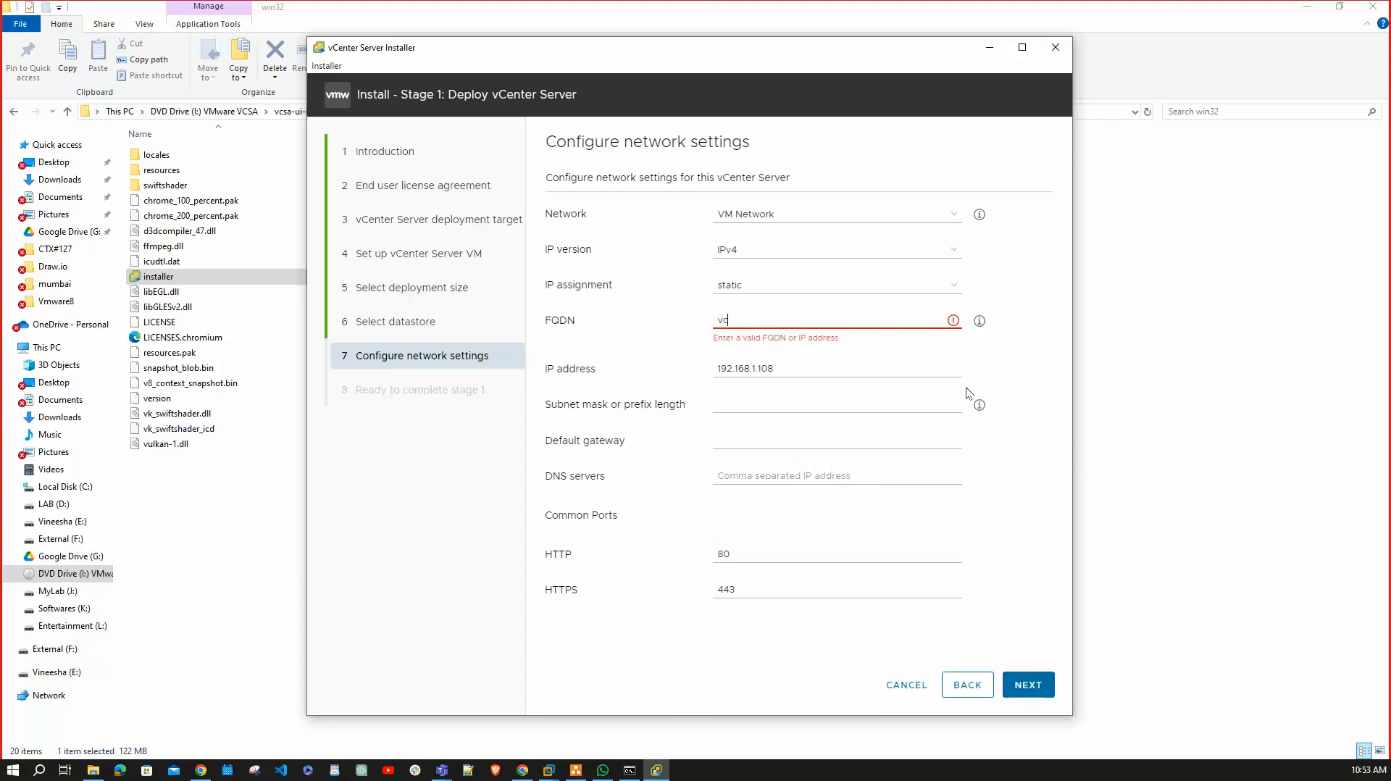
text(sa801.hellorana.com)
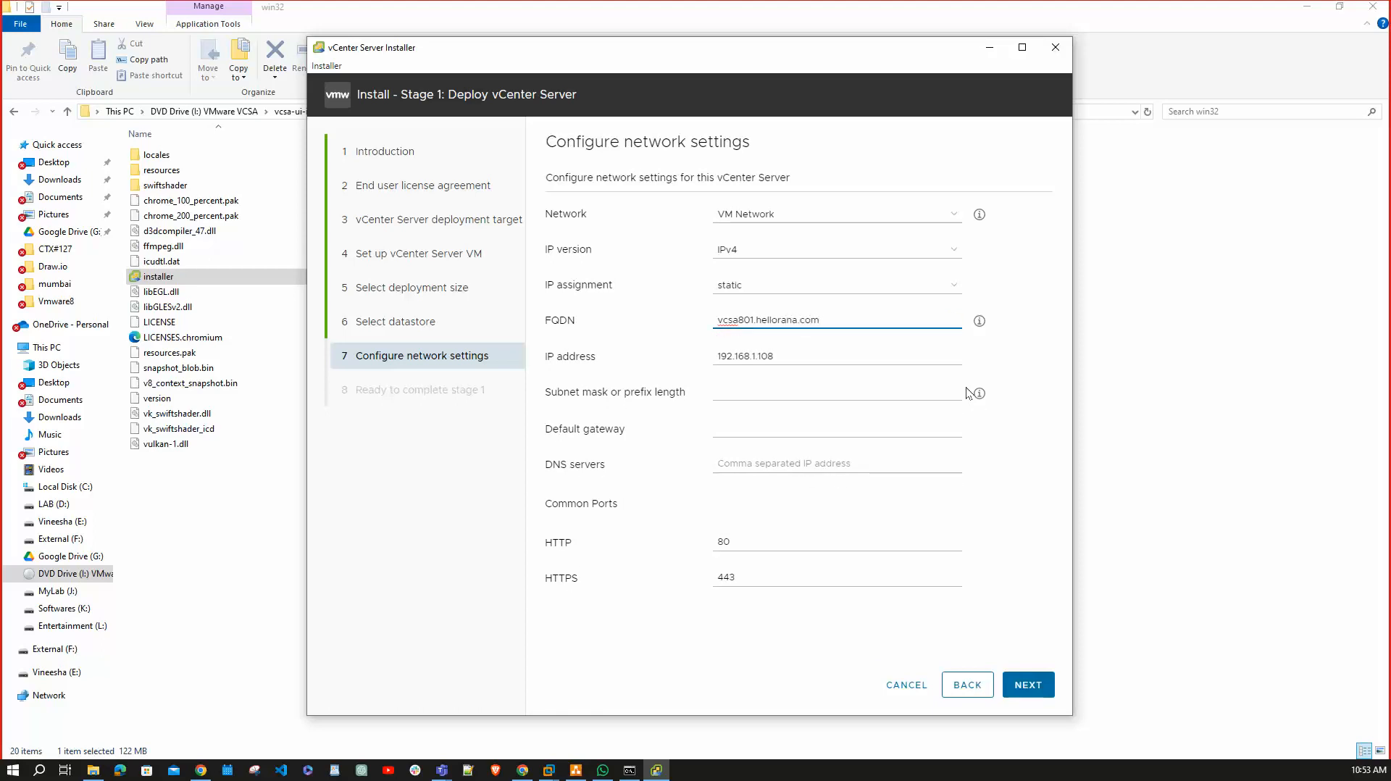
click(967, 388)
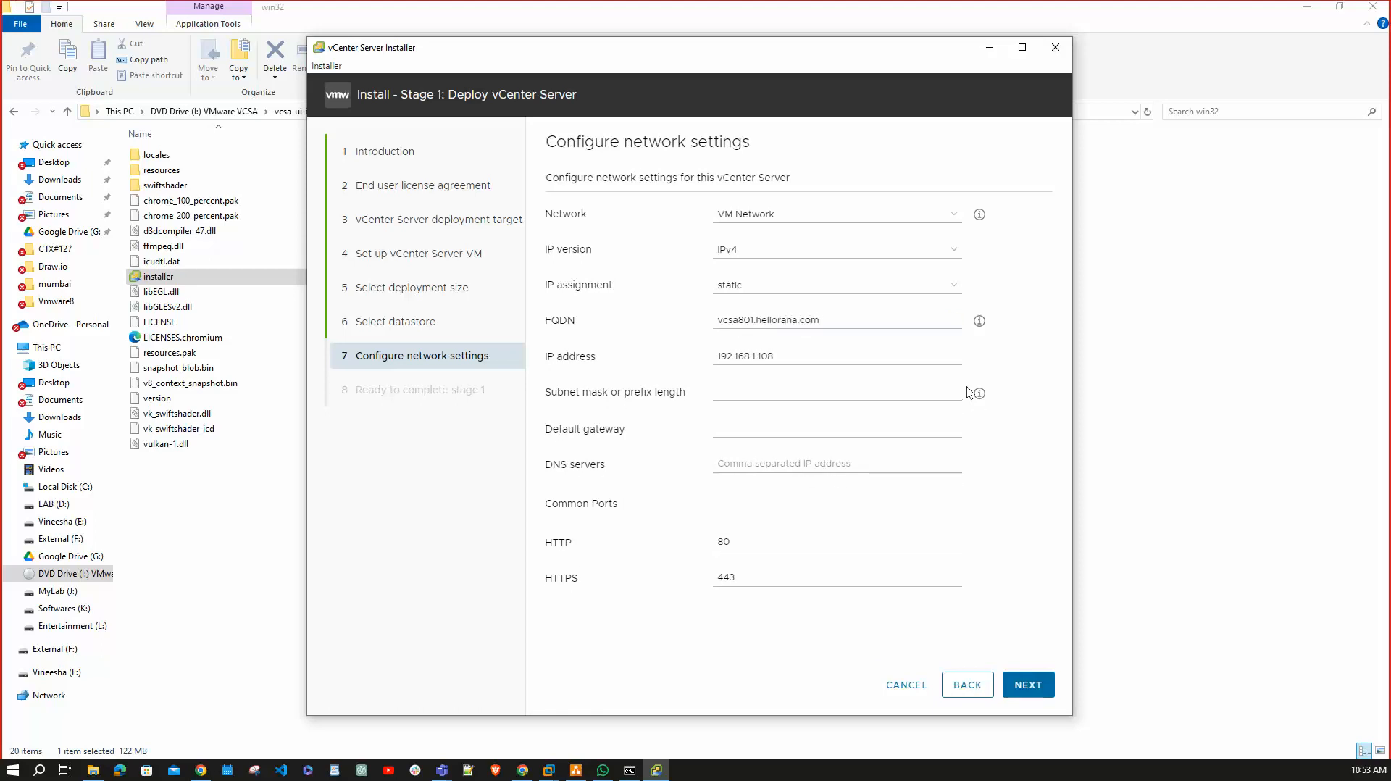
drag(875, 319, 669, 321)
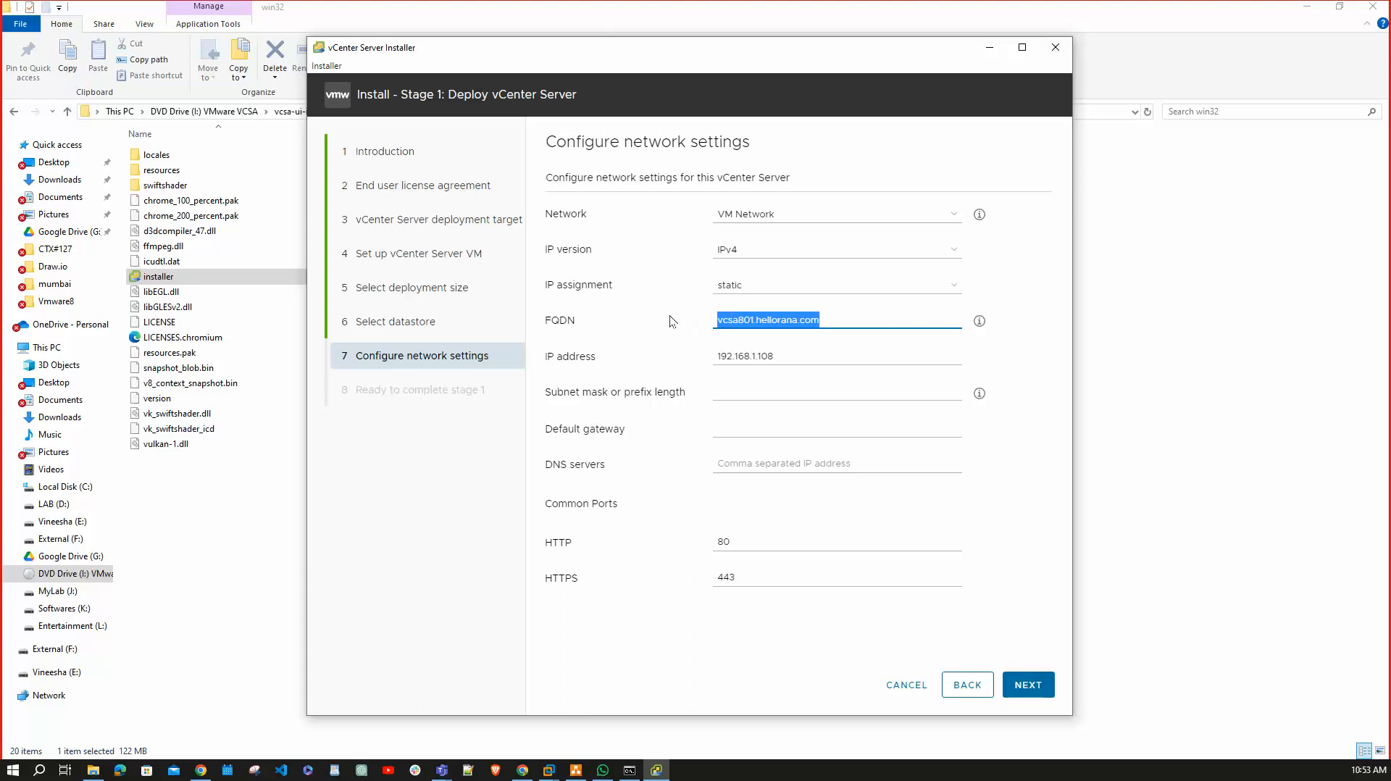
Enter subnet mask 255.255.255.0, gateway 192.168.1.1 and DNS server 192.168.1.100.
click(757, 396)
text(255.2)
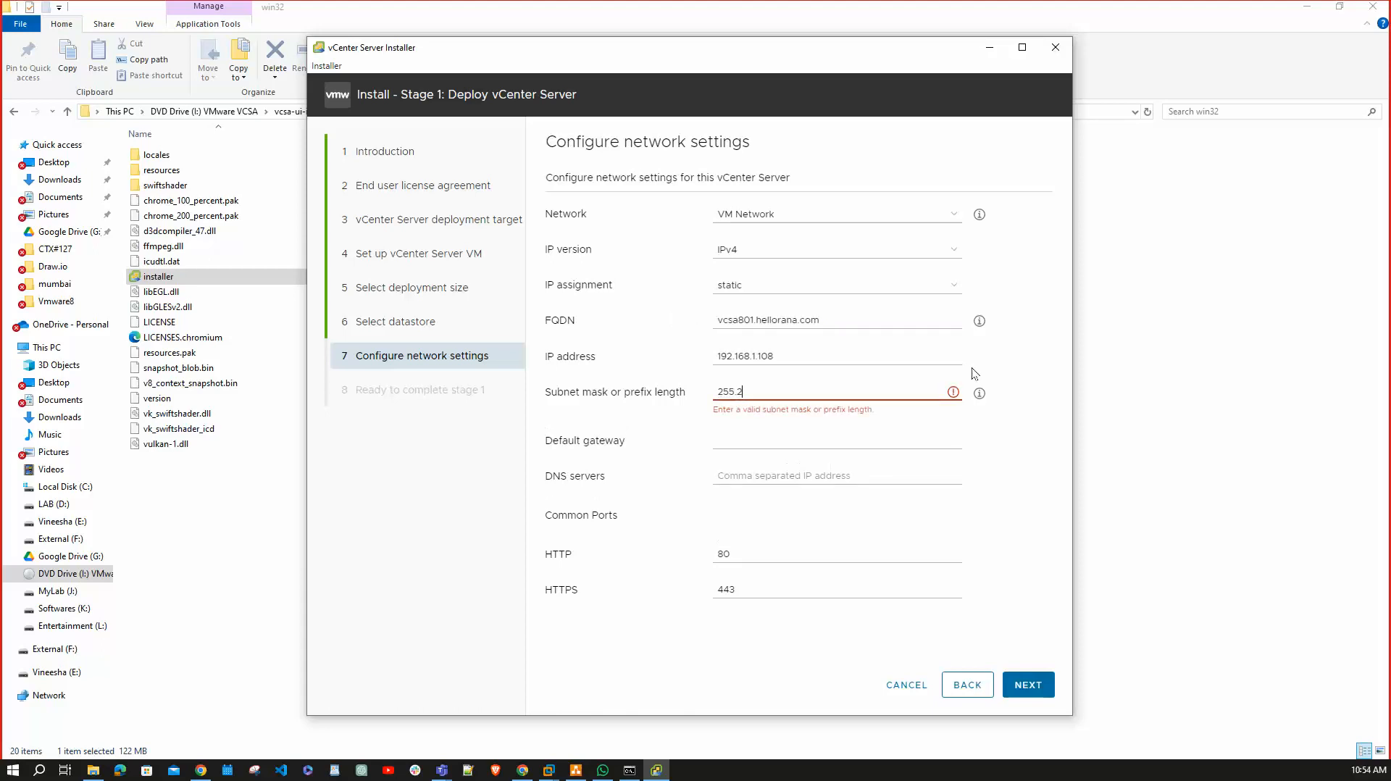
text(55.255.0)
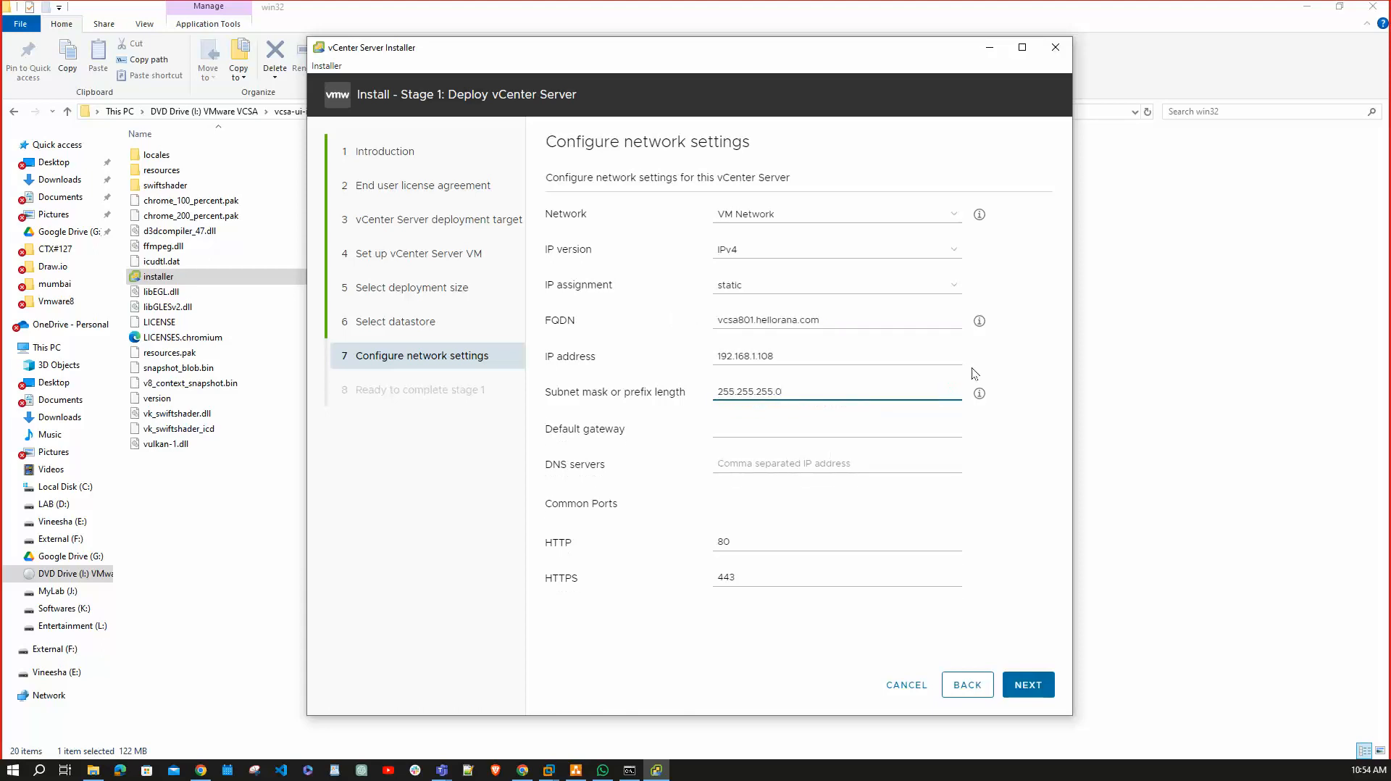
click(821, 421)
text(192)
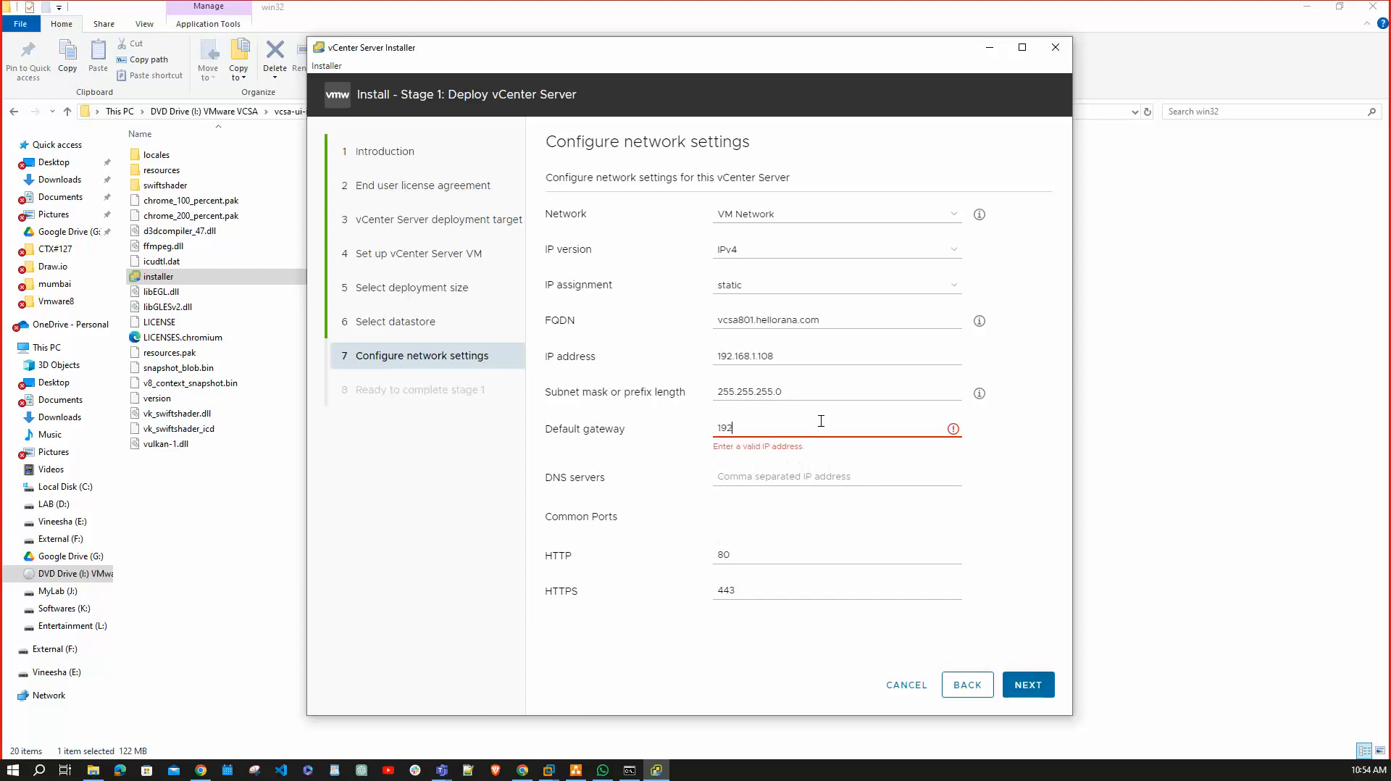
text(.168.1.1)
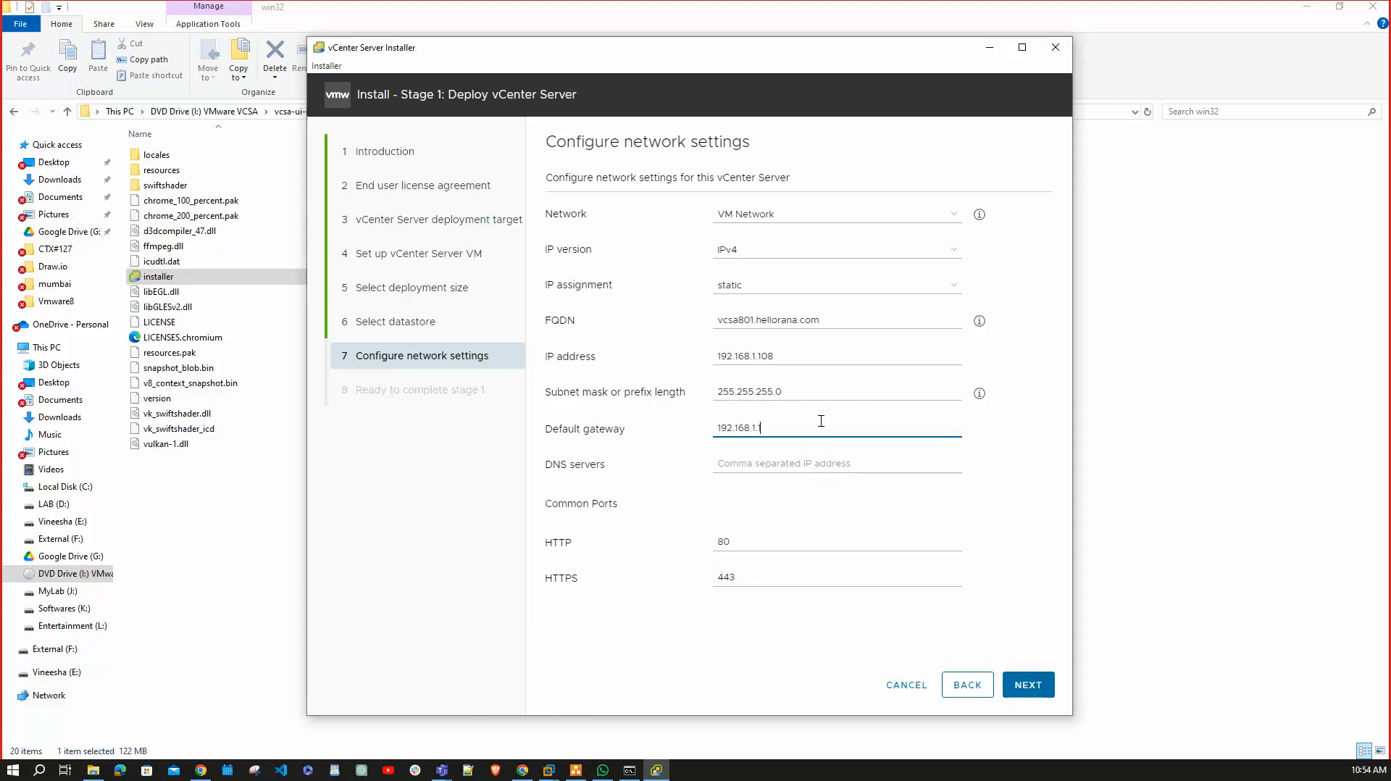
click(816, 464)
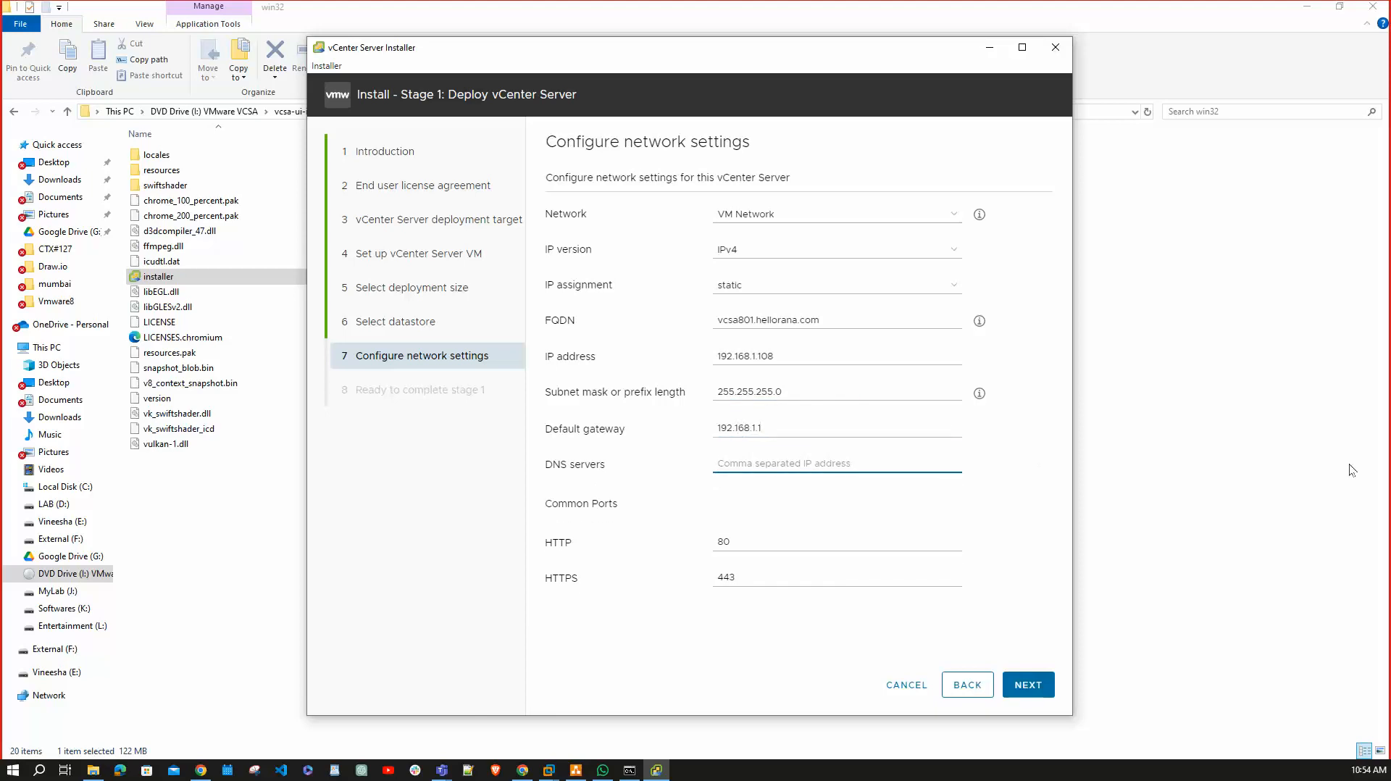
text(192.168)
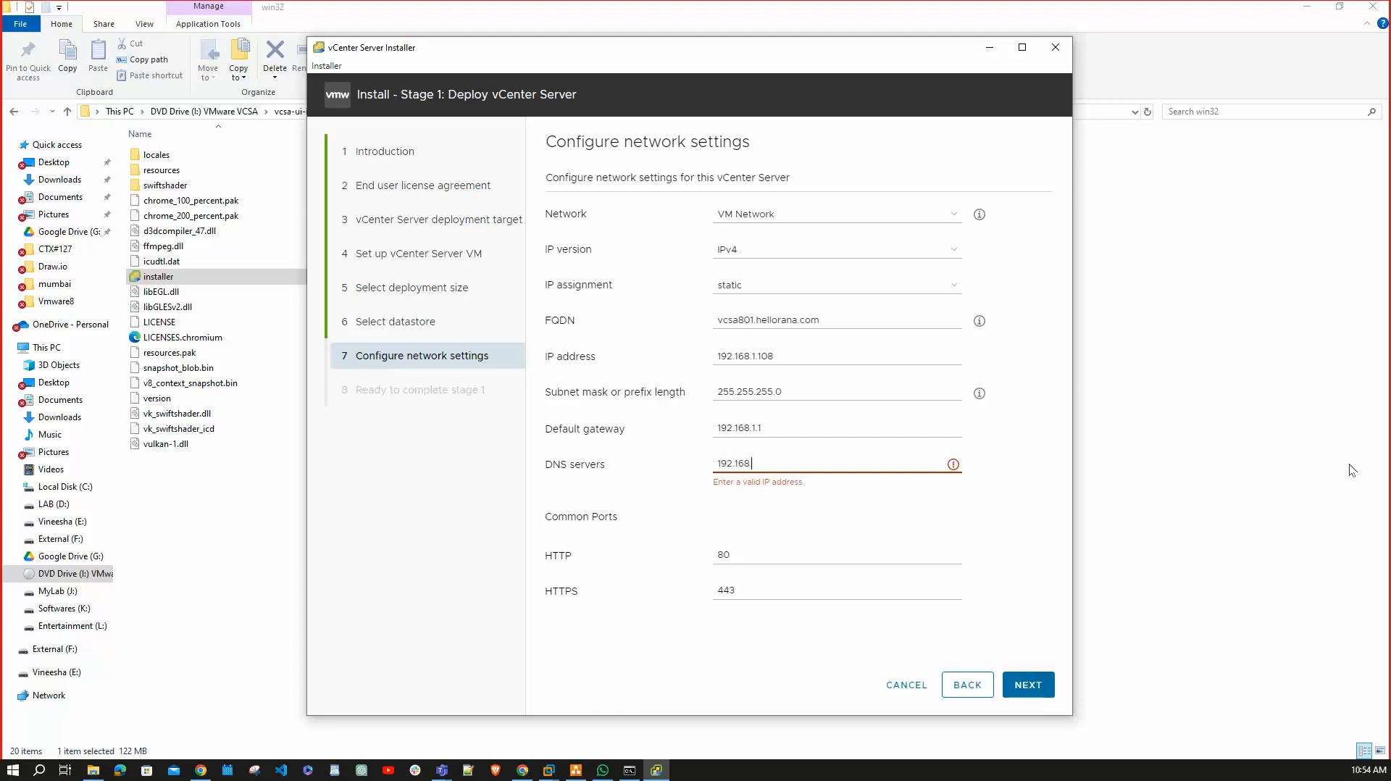
text(.1.100)
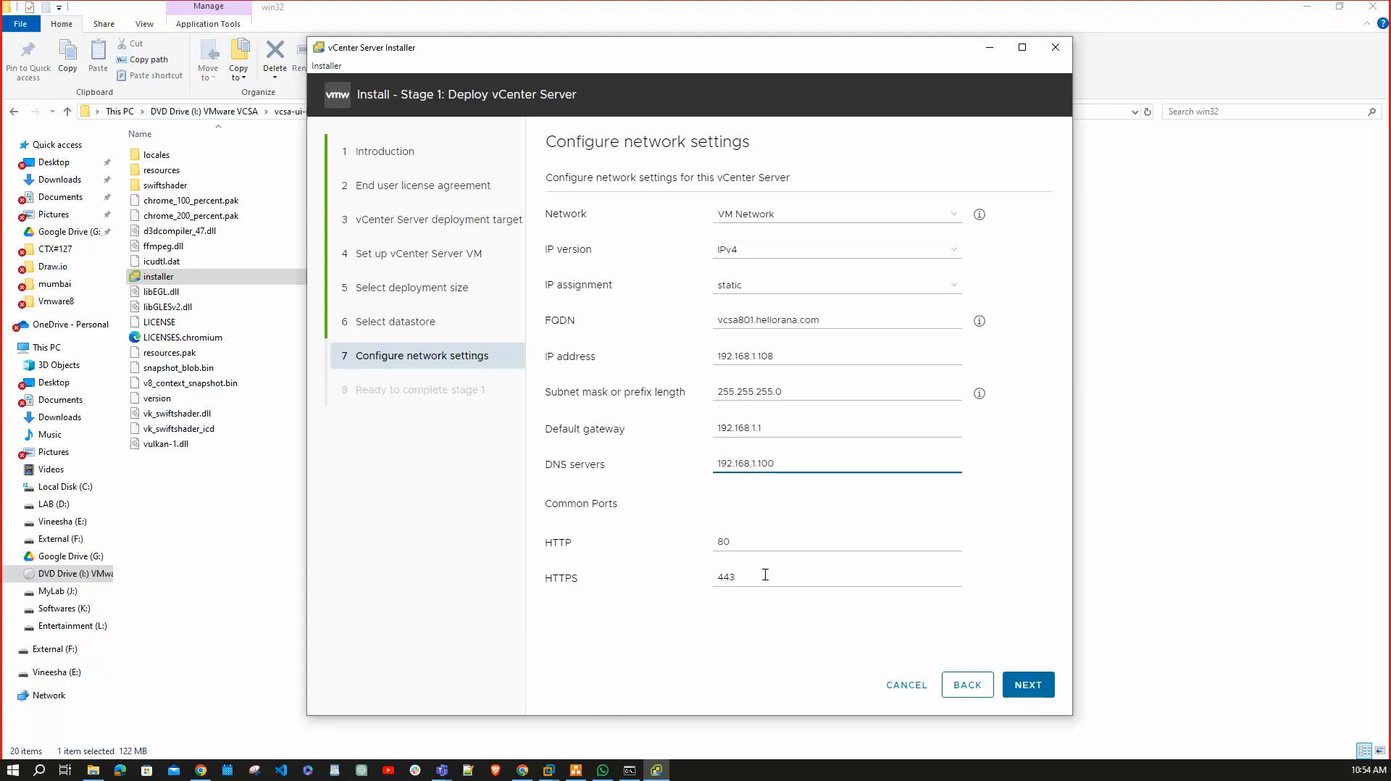
Review the Ready to complete stage 1 summary, then switch to the AD VM desktop.
click(1029, 689)
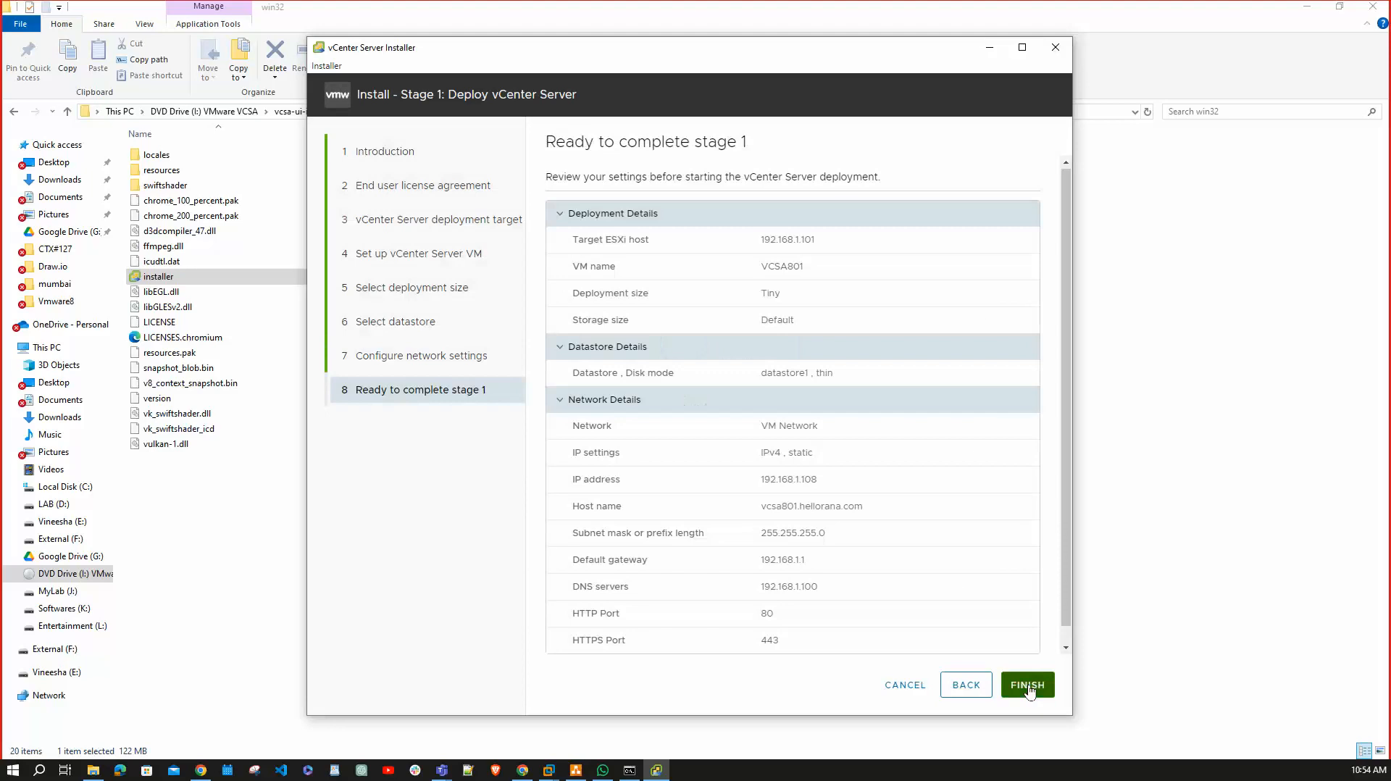
scroll(1064, 436, down, 2)
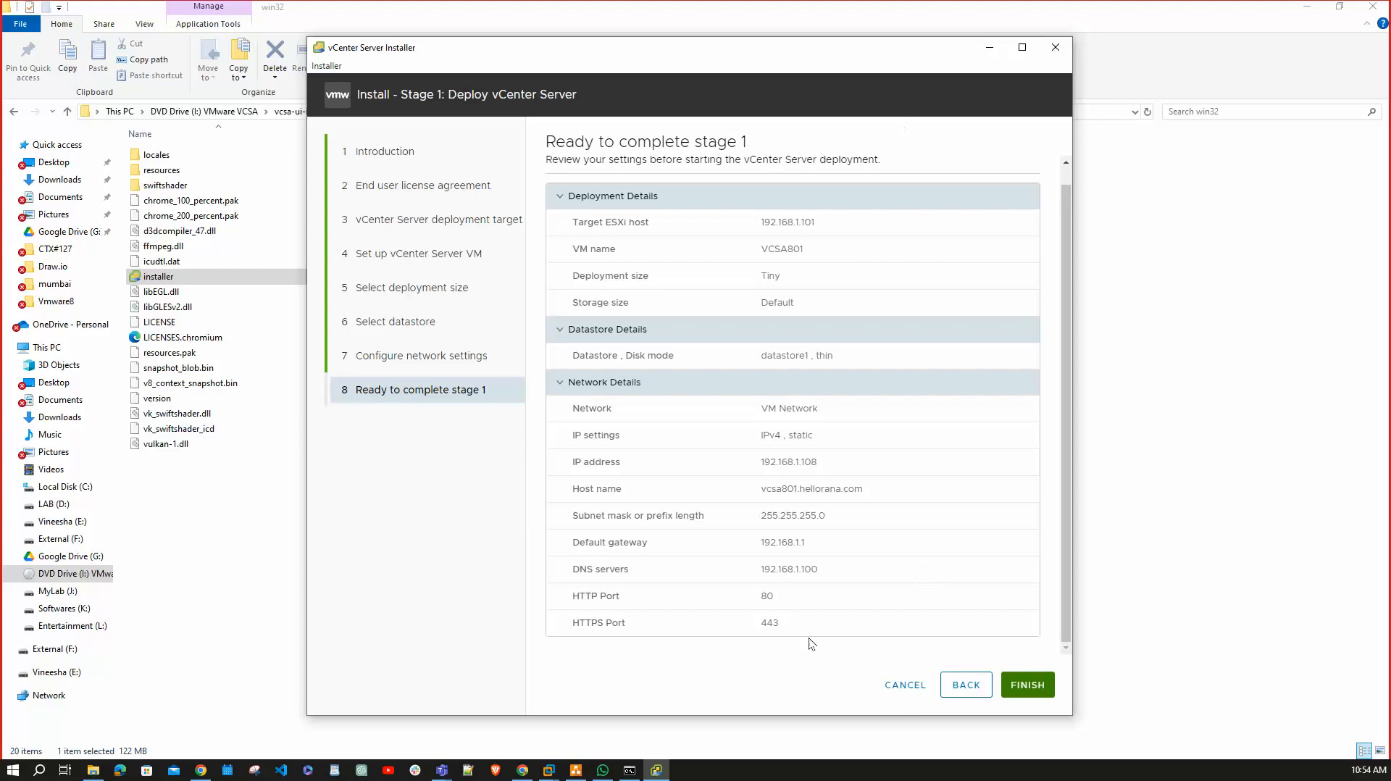
mouse_move(551, 768)
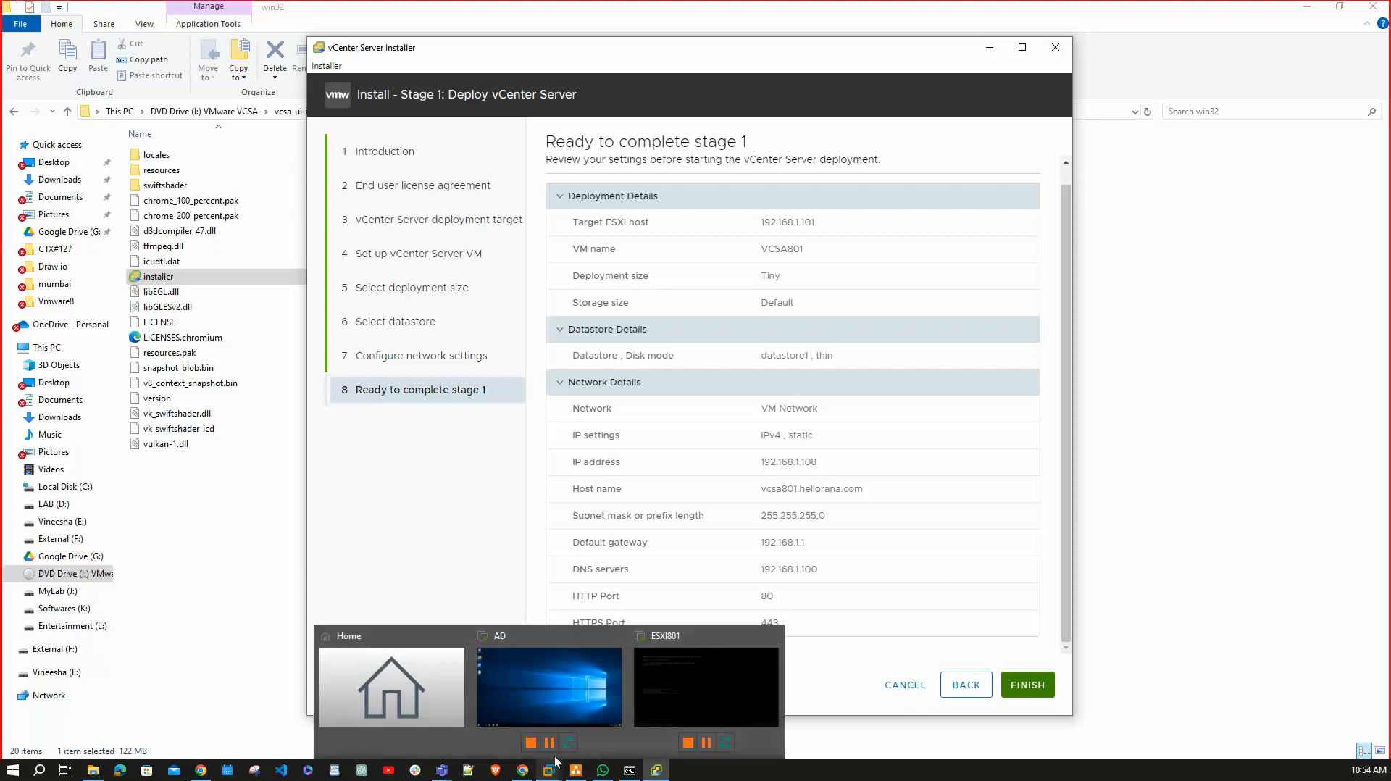
click(584, 689)
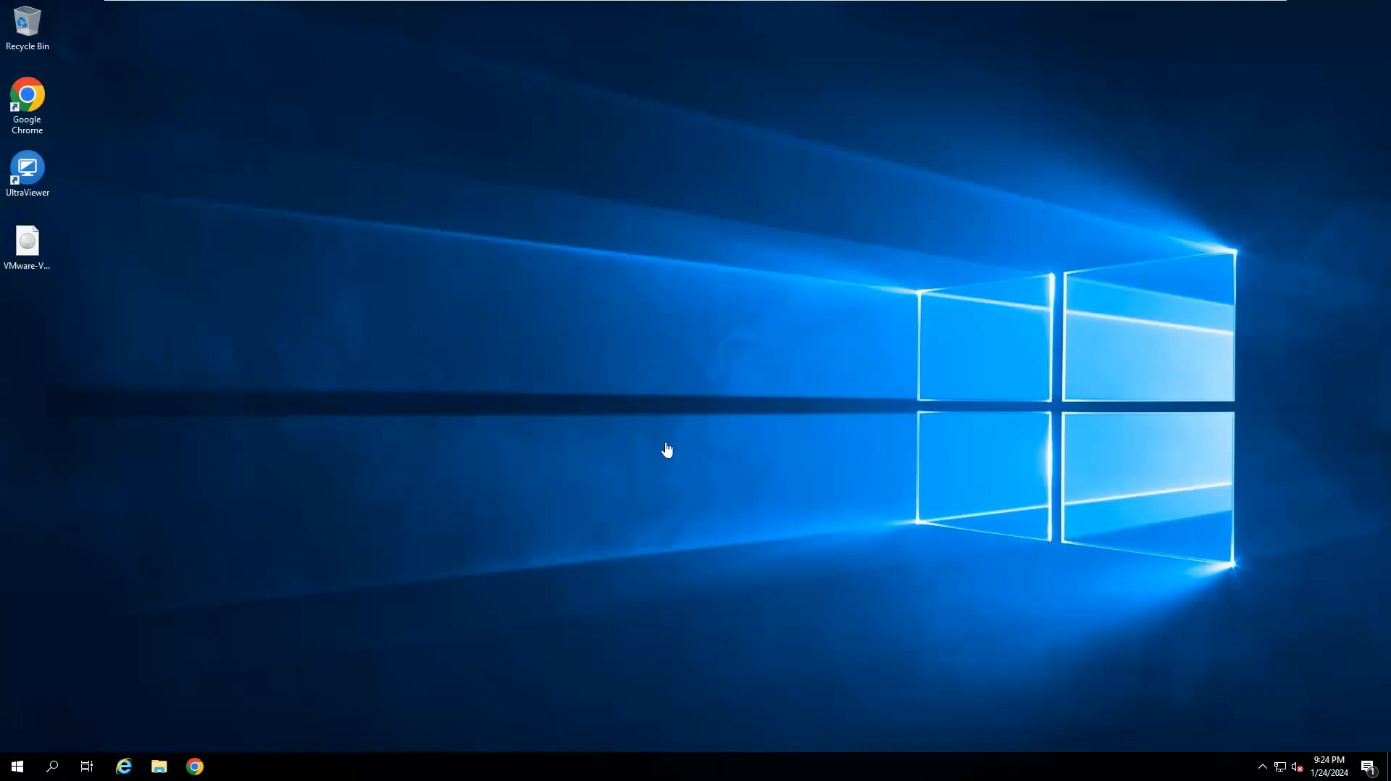
Open a Command Prompt and run the reverse lookup nslookup 192.168.1.108.
right_click(32, 764)
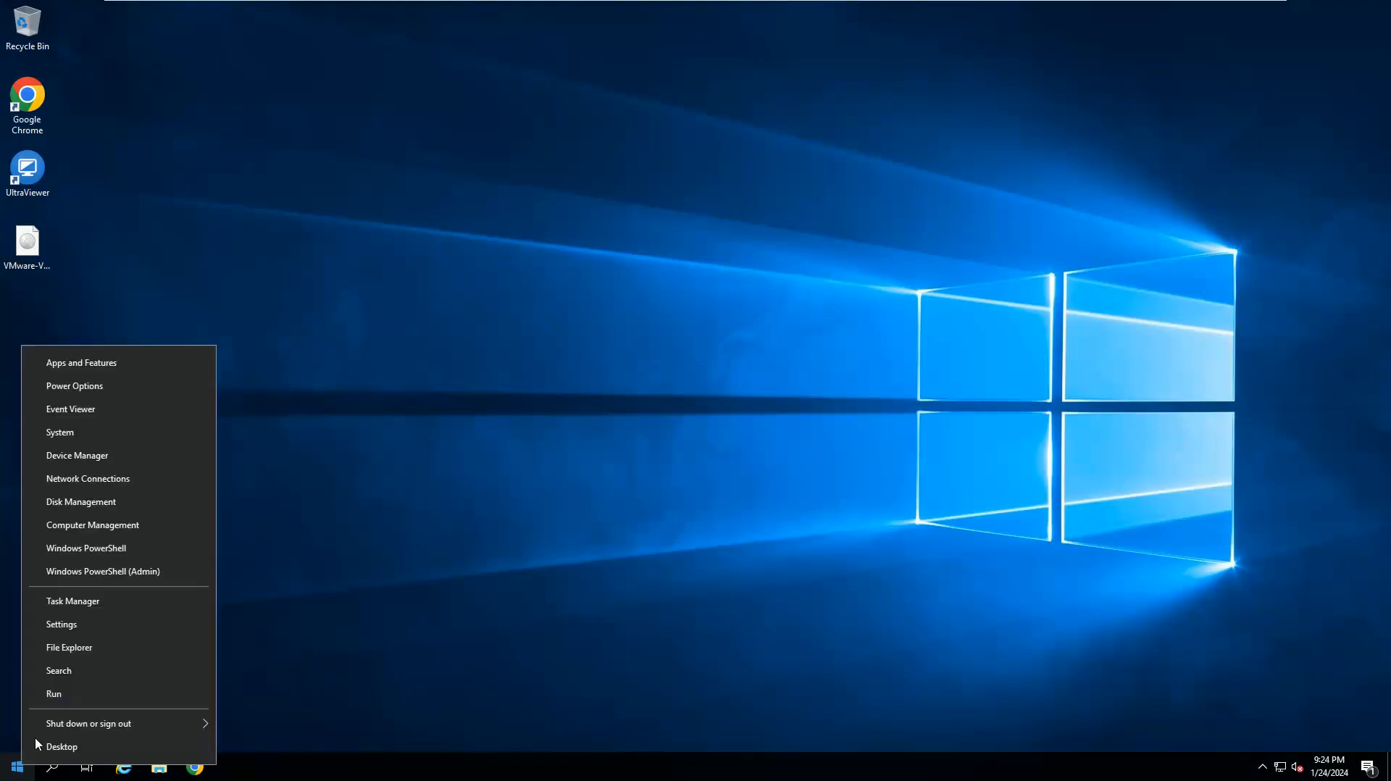
click(59, 701)
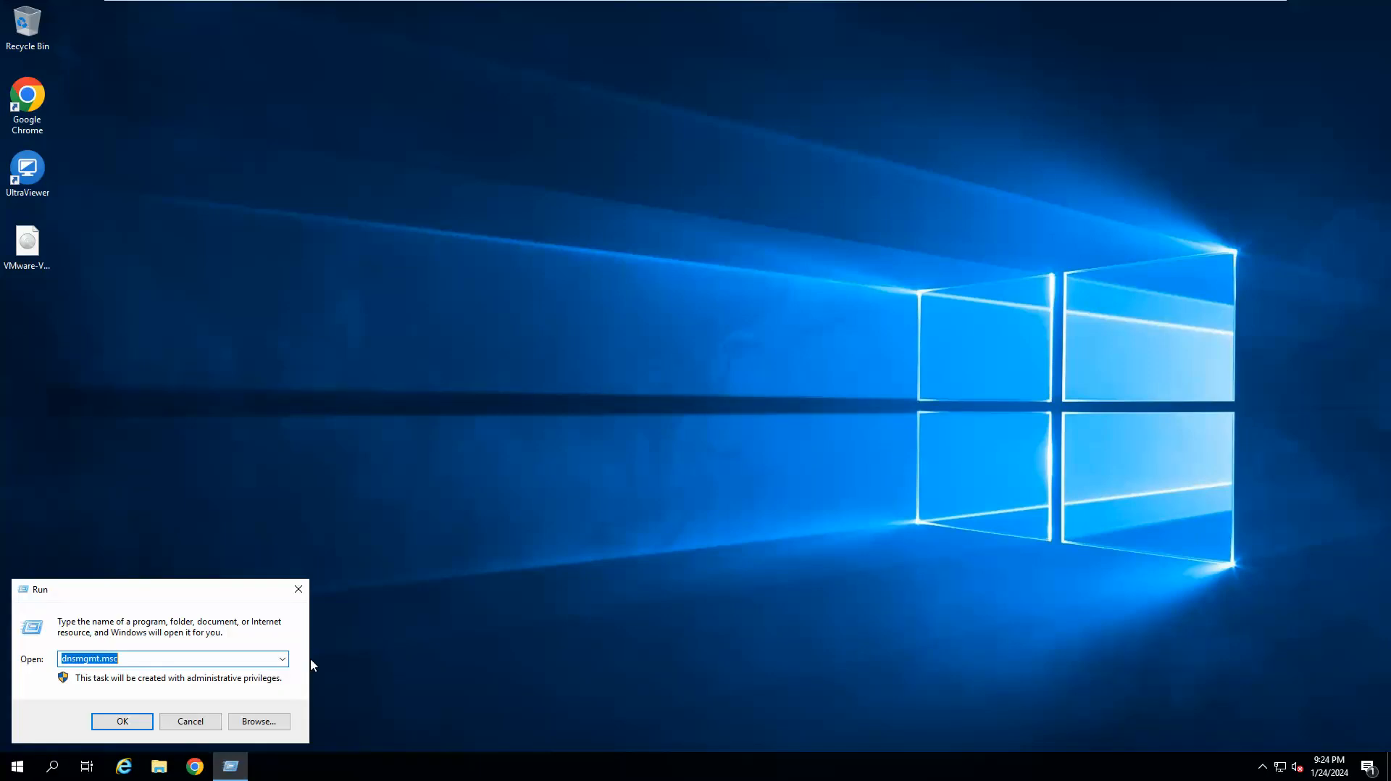
text(cmd)
key(Return)
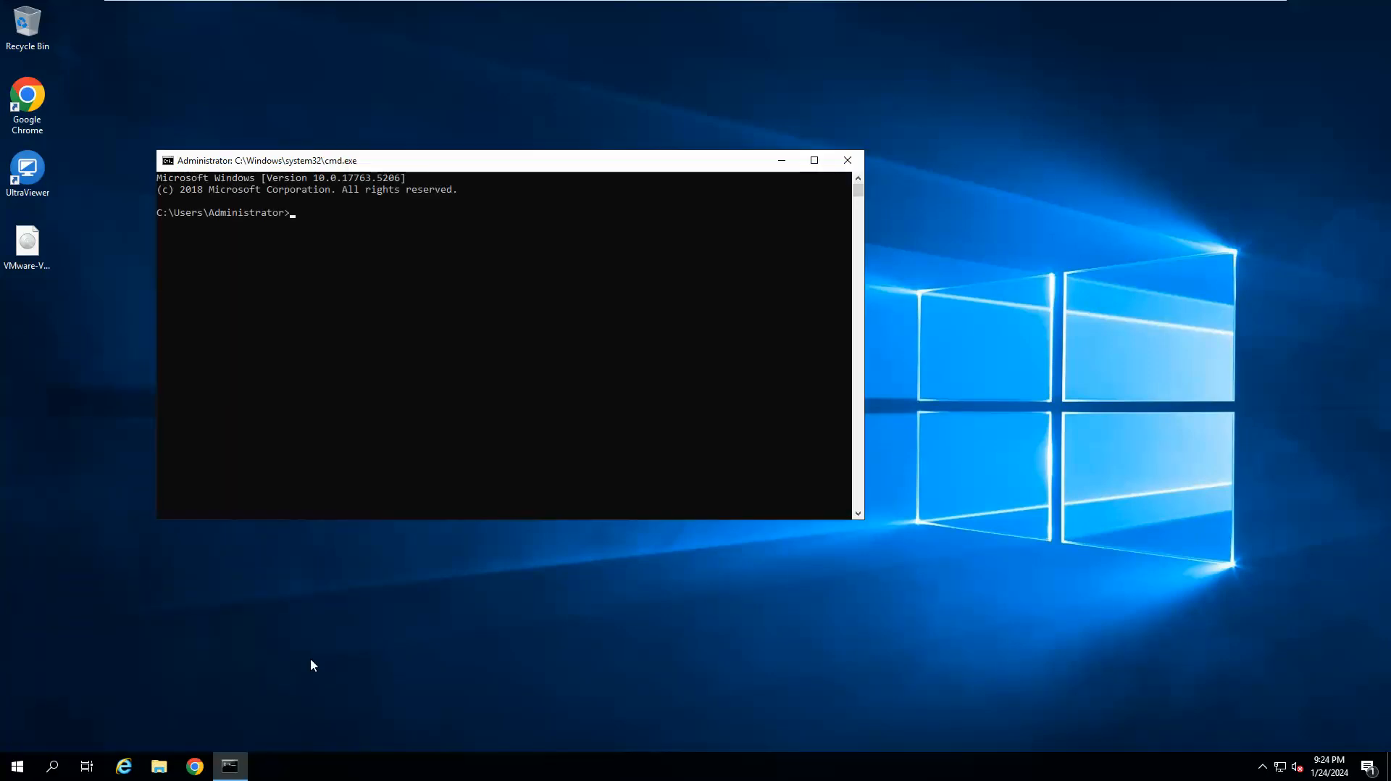
text(nslooku)
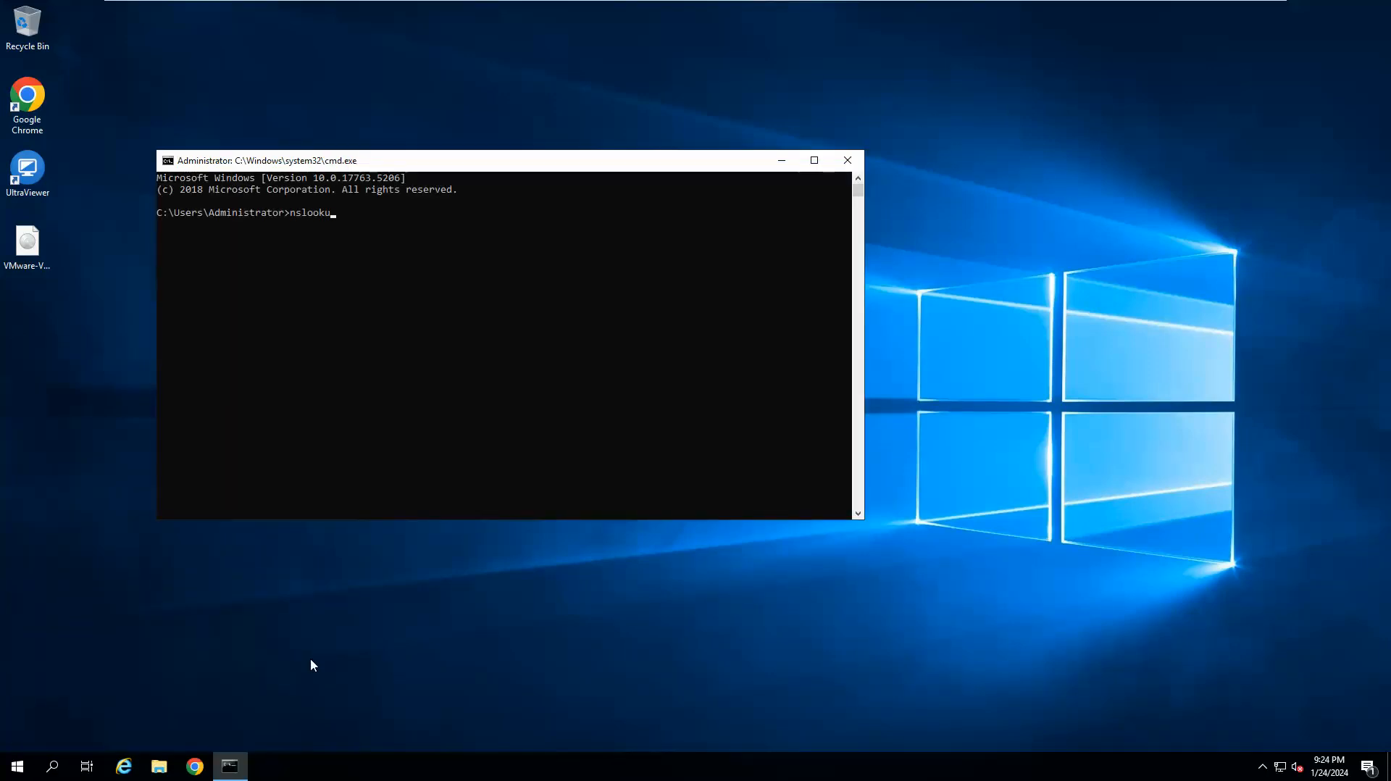
text(p 192.168.1.108)
key(Return)
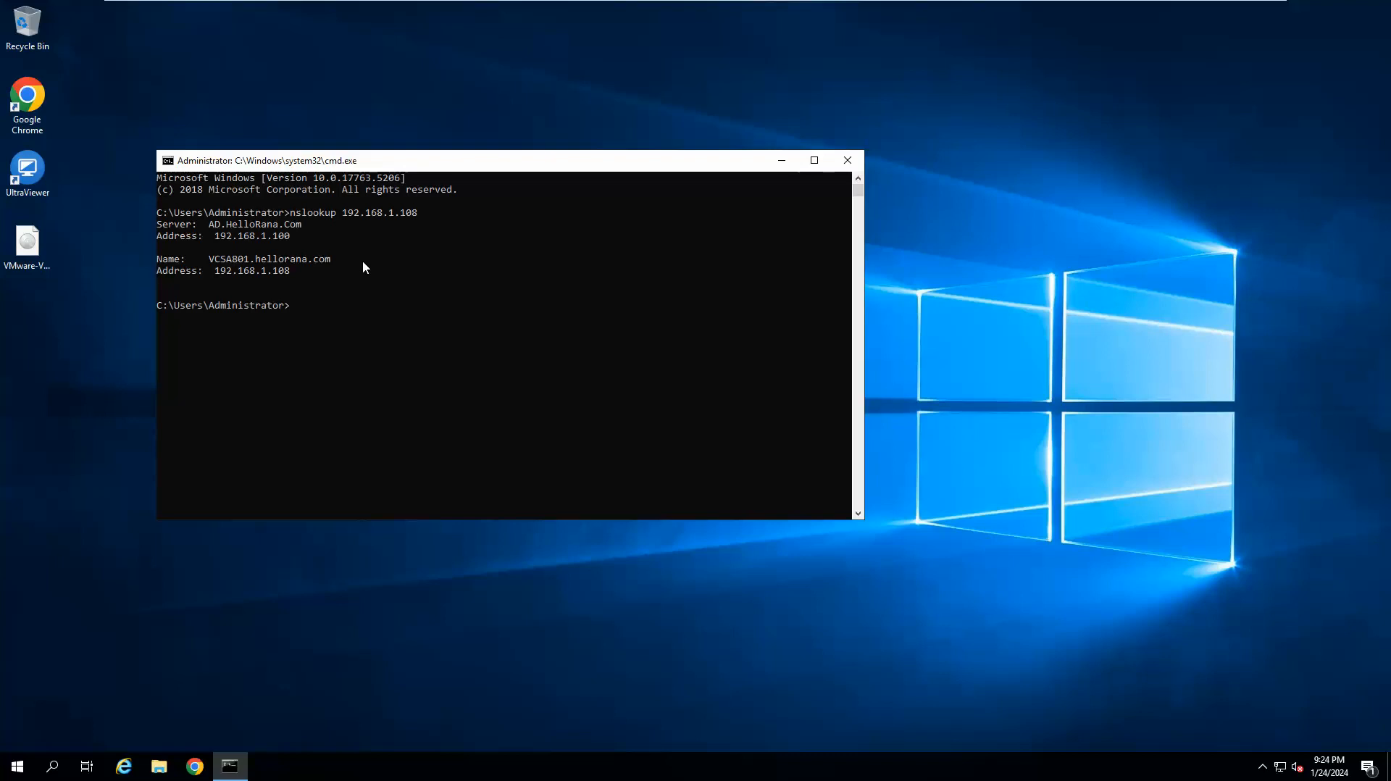
Run the forward lookup nslookup VCSA801.hellorana.com.
text(VCSA801.)
key(BackSpace)
key(Home)
text(Nslookup)
key(Right)
key(Right)
key(Right)
key(Right)
key(Right)
key(Right)
key(Right)
key(Right)
key(Right)
key(Right)
key(Right)
key(BackSpace)
key(BackSpace)
key(BackSpace)
text(hellorana.com)
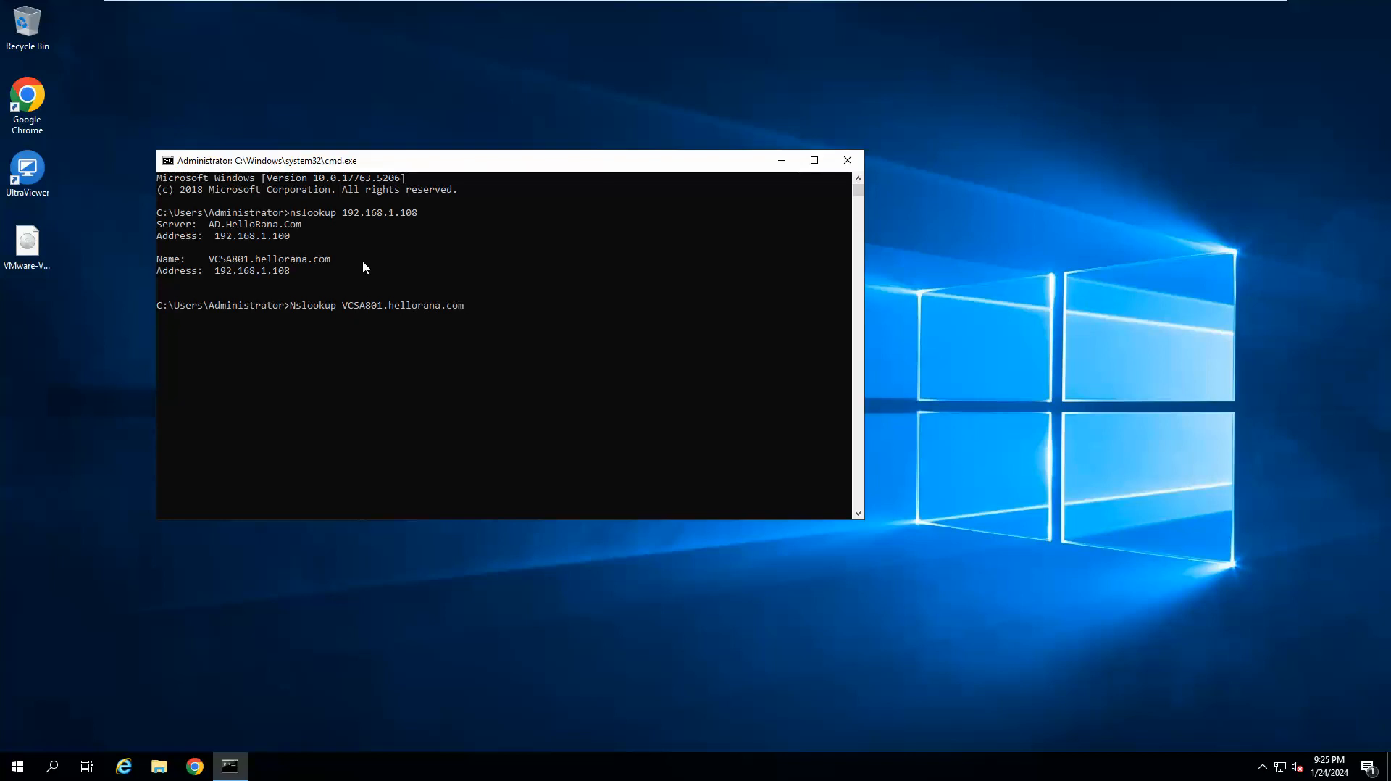
key(Return)
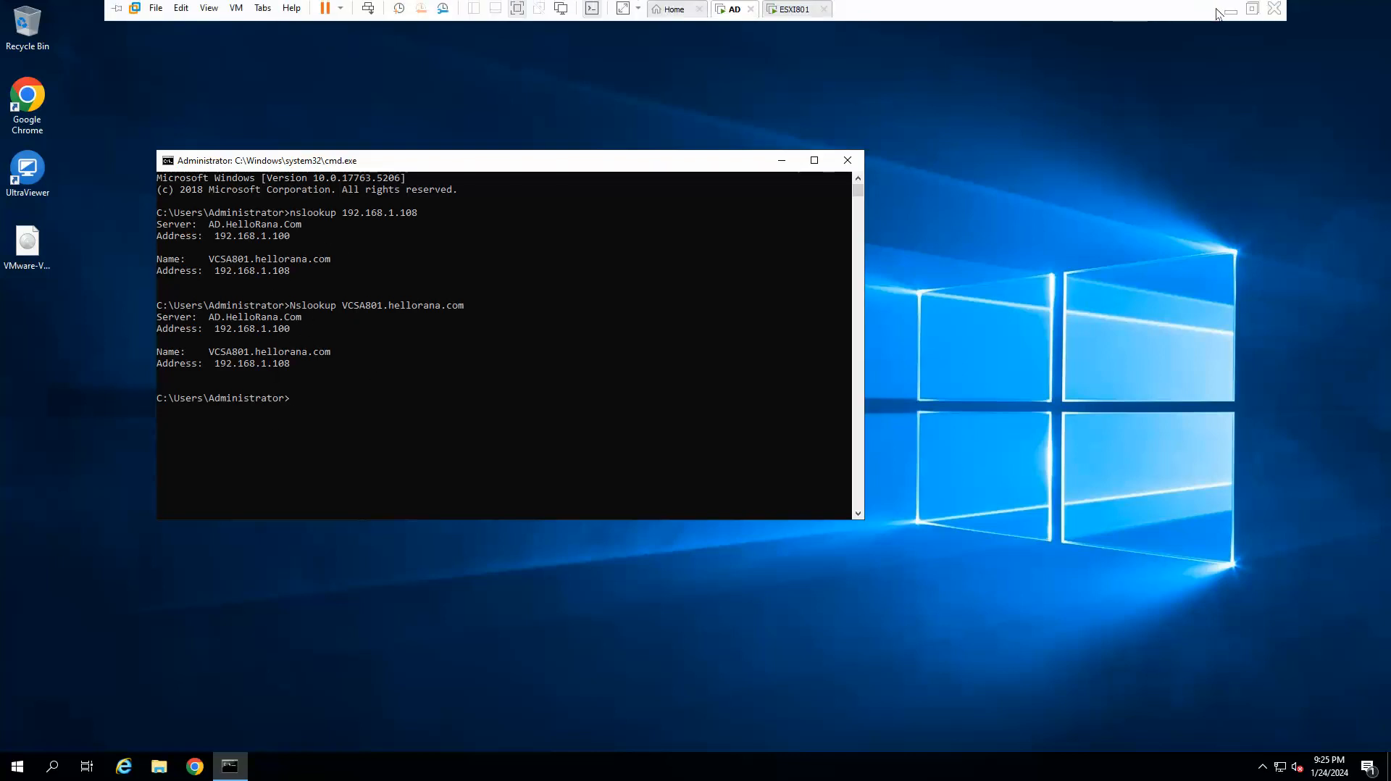
Return to the installer and finish Stage 1 to deploy the appliance.
click(1228, 10)
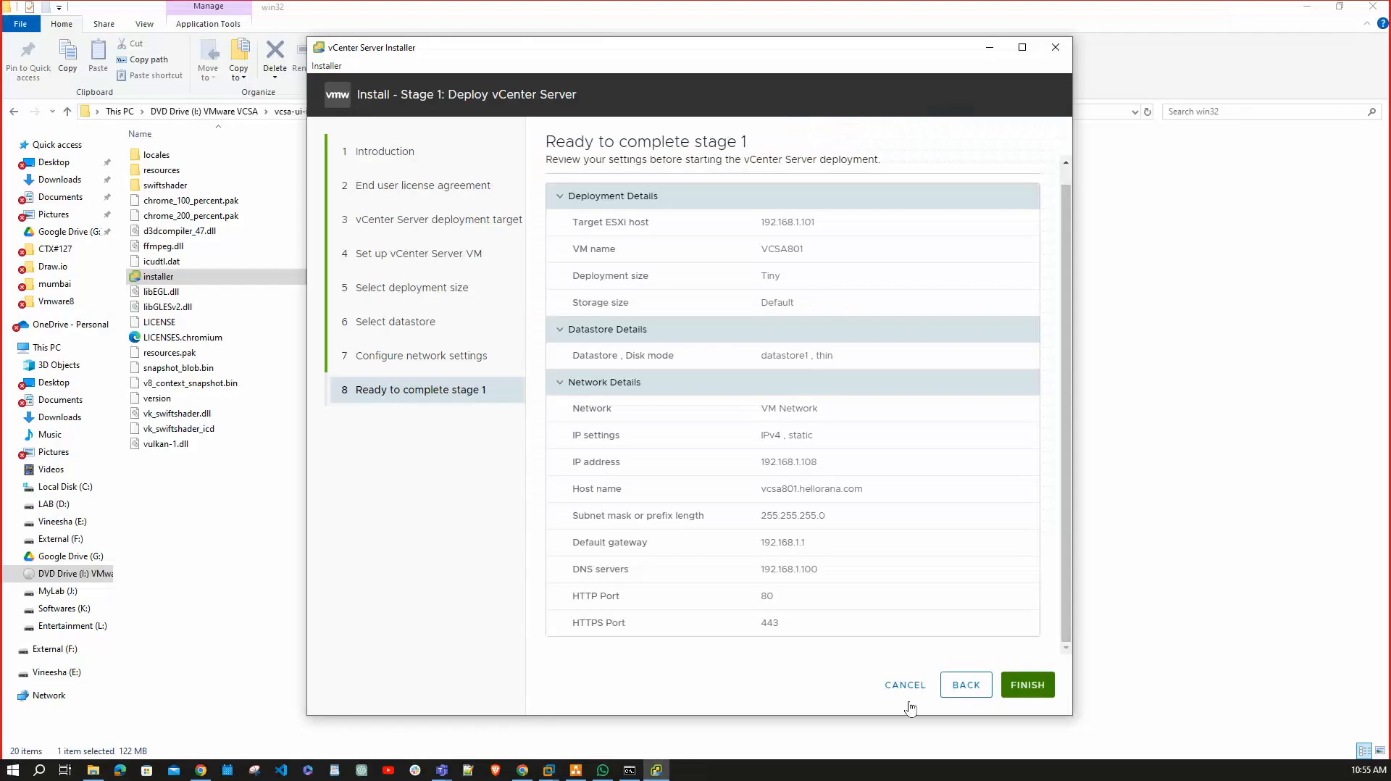
click(1015, 687)
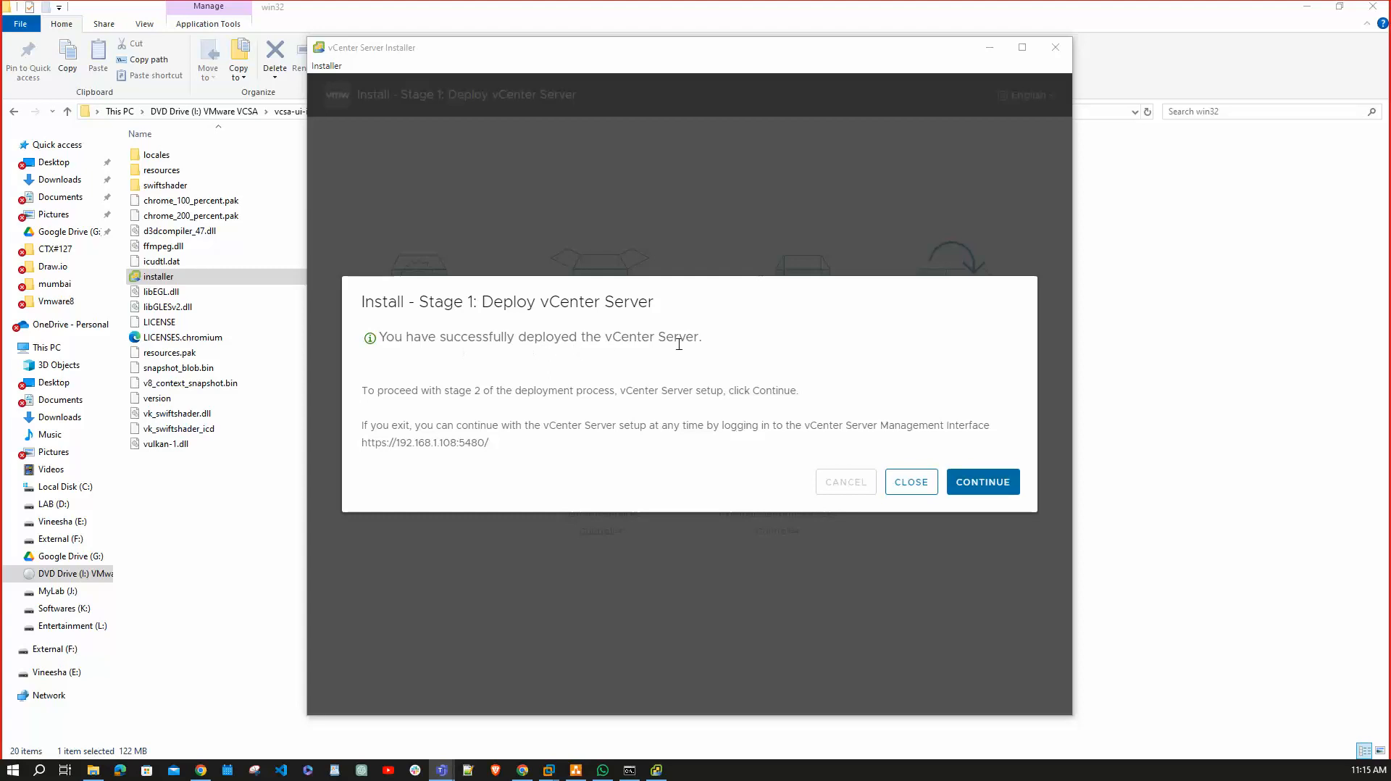
Start Stage 2 and set time synchronization mode to 'Synchronize time with the ESXi host'.
click(989, 480)
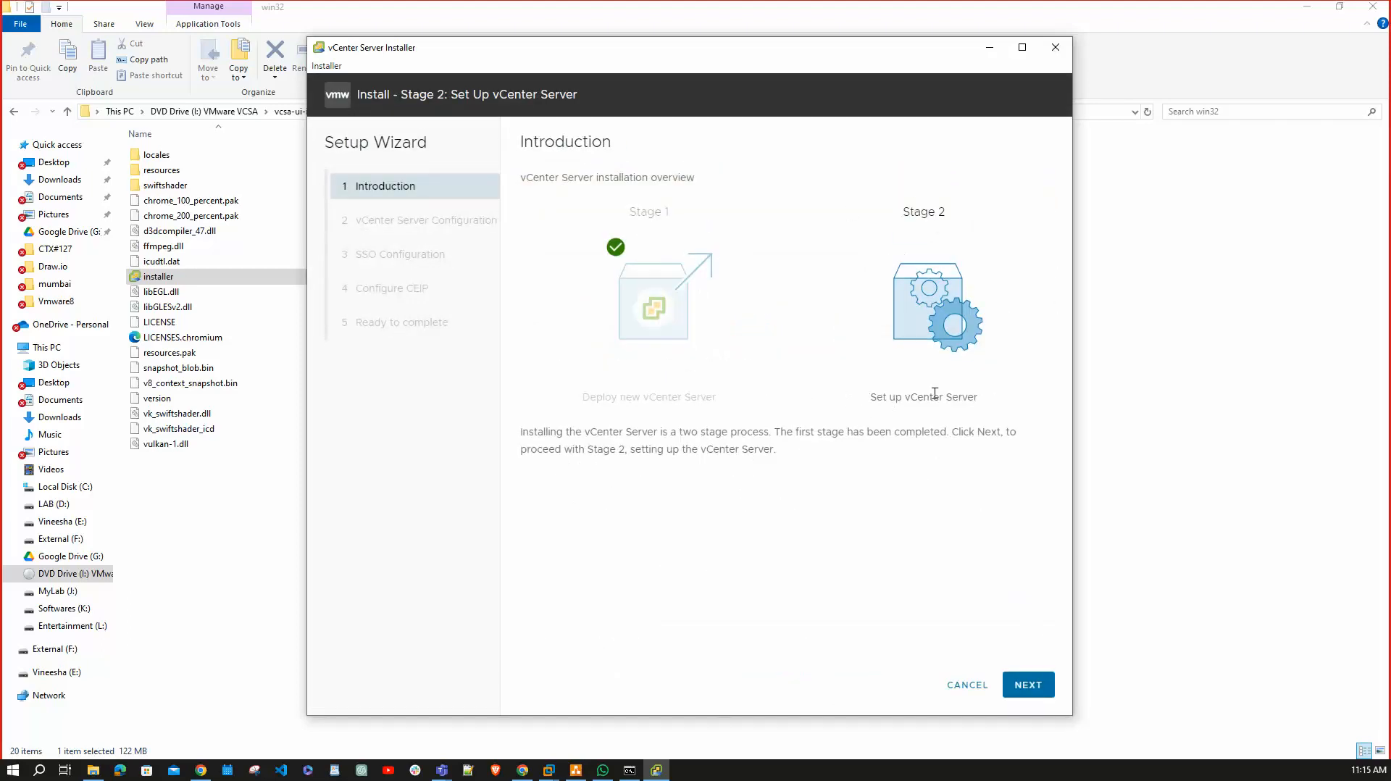
click(1030, 687)
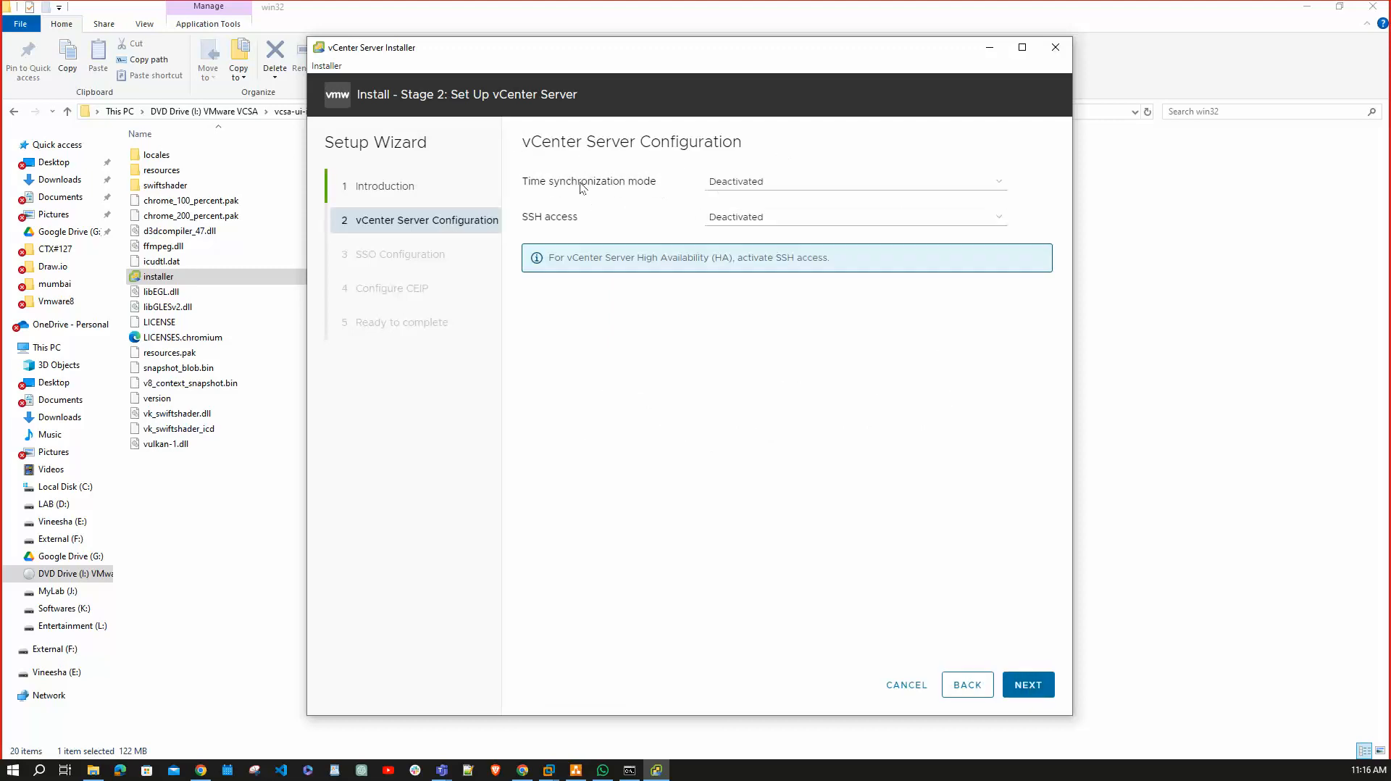
click(866, 184)
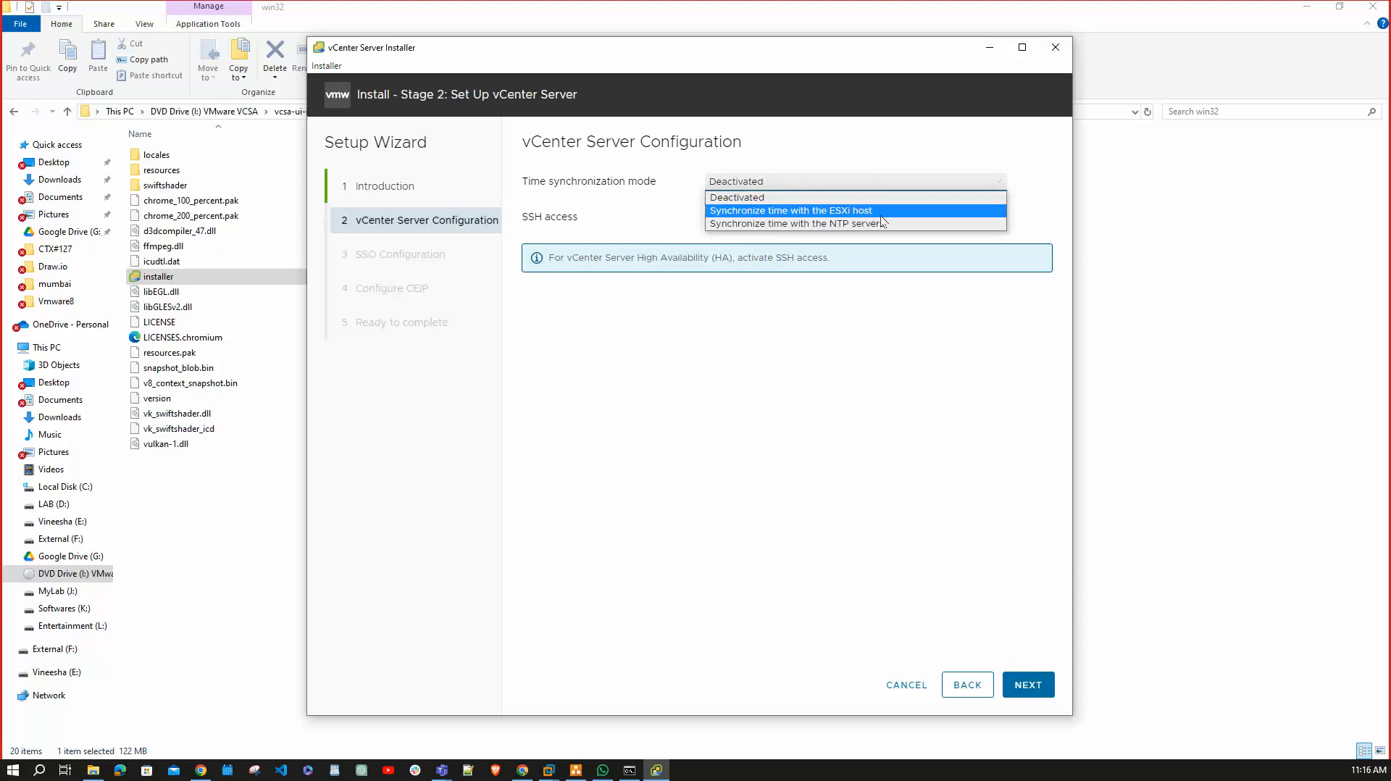
click(881, 218)
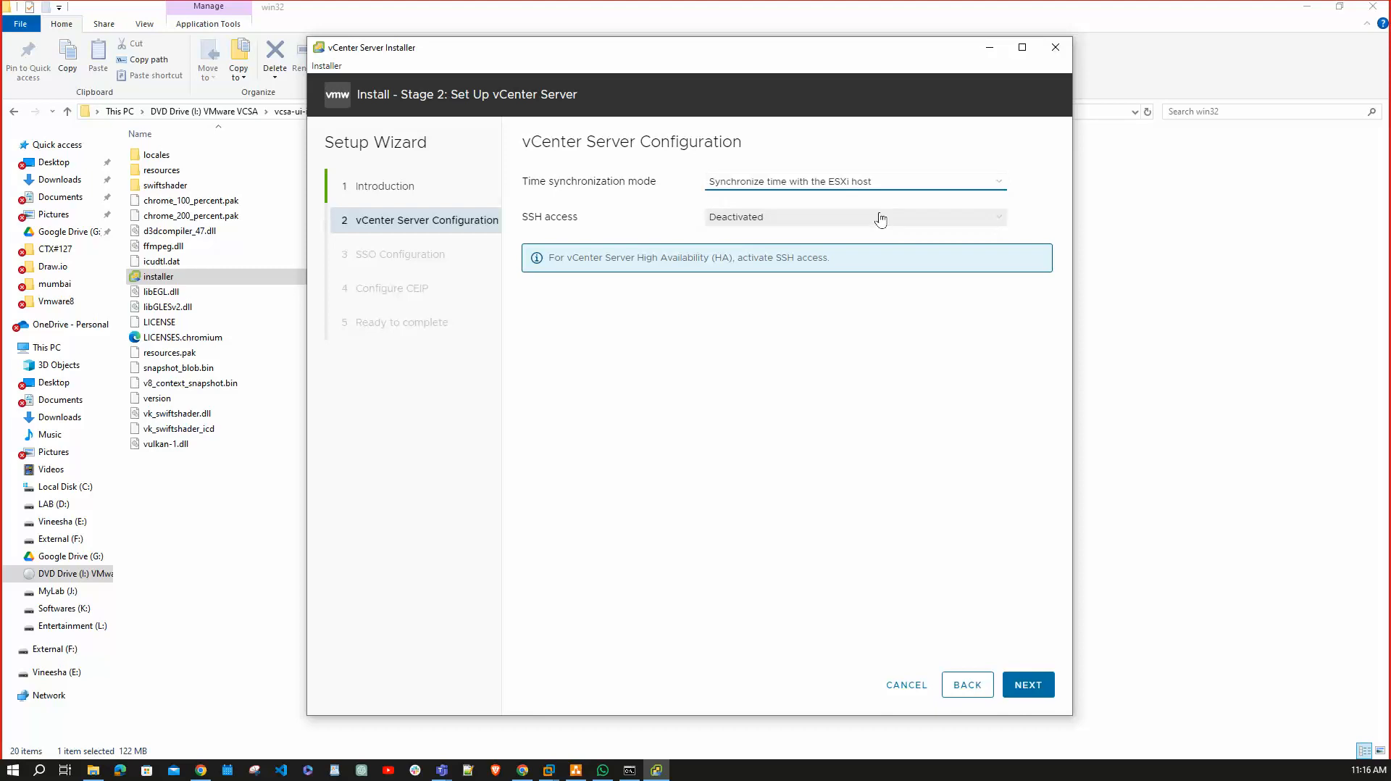
click(891, 181)
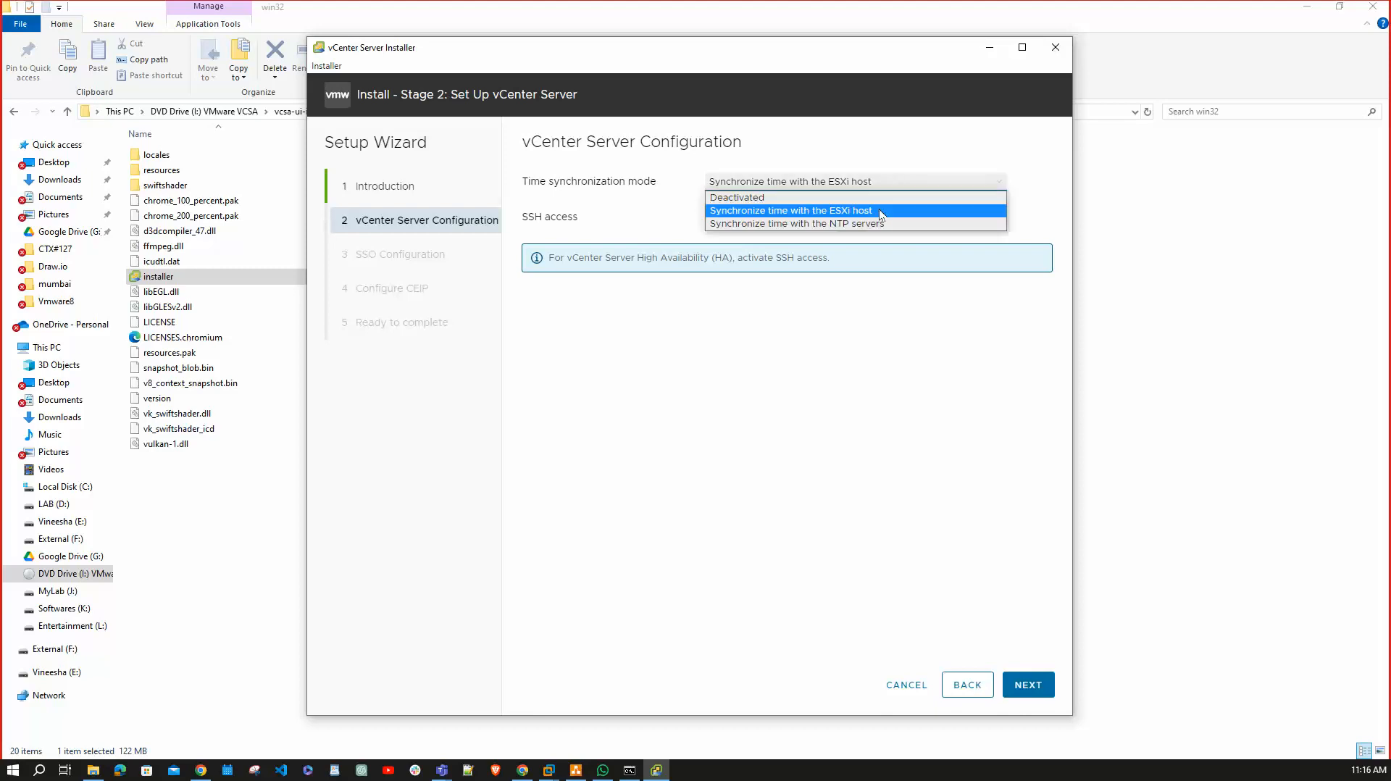
click(876, 222)
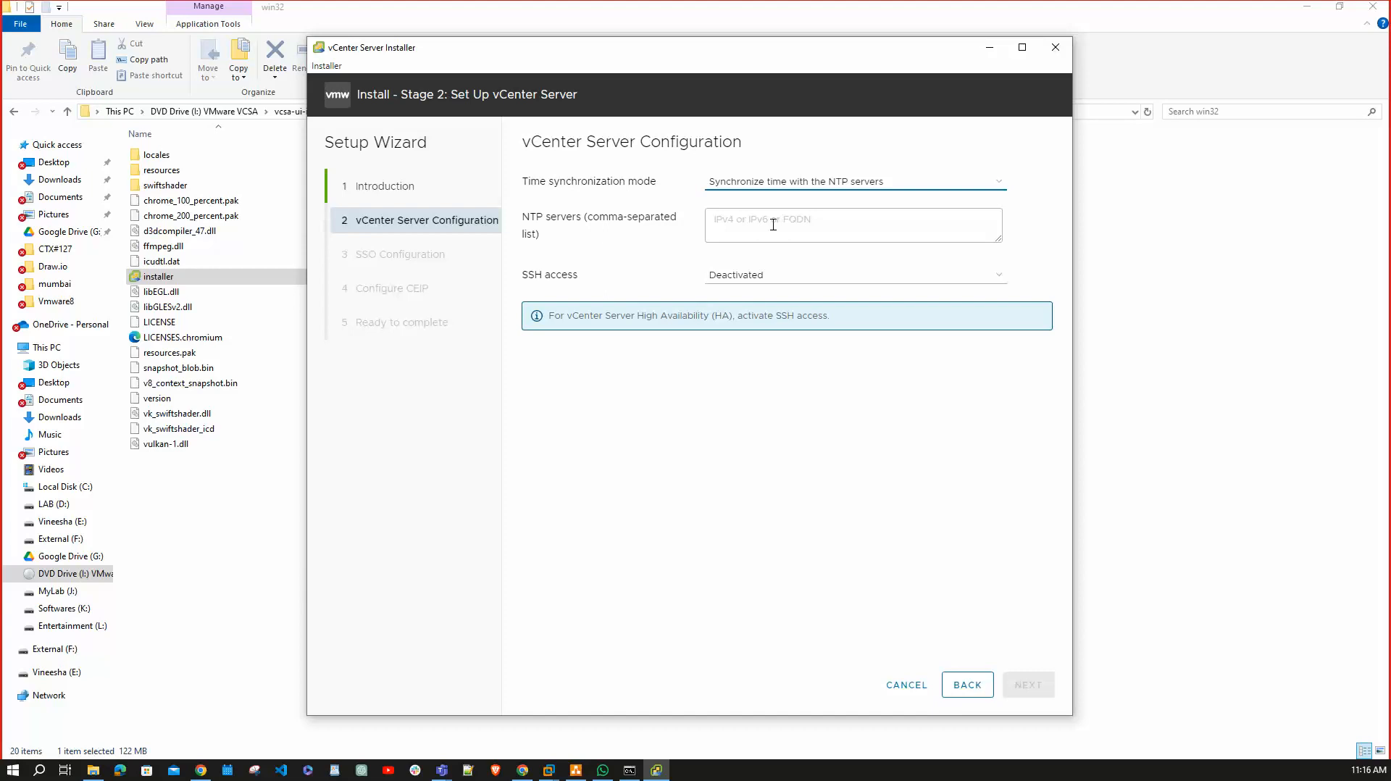
click(811, 182)
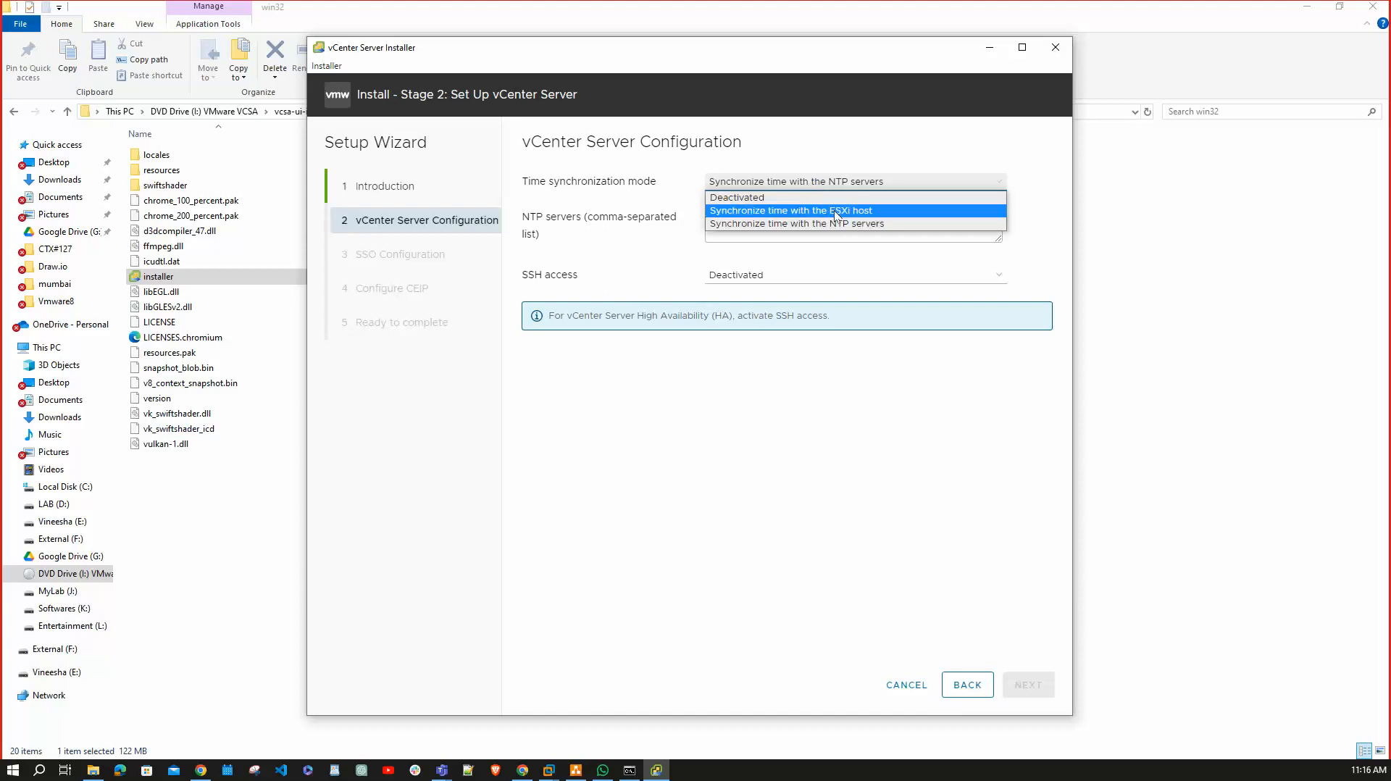
click(834, 210)
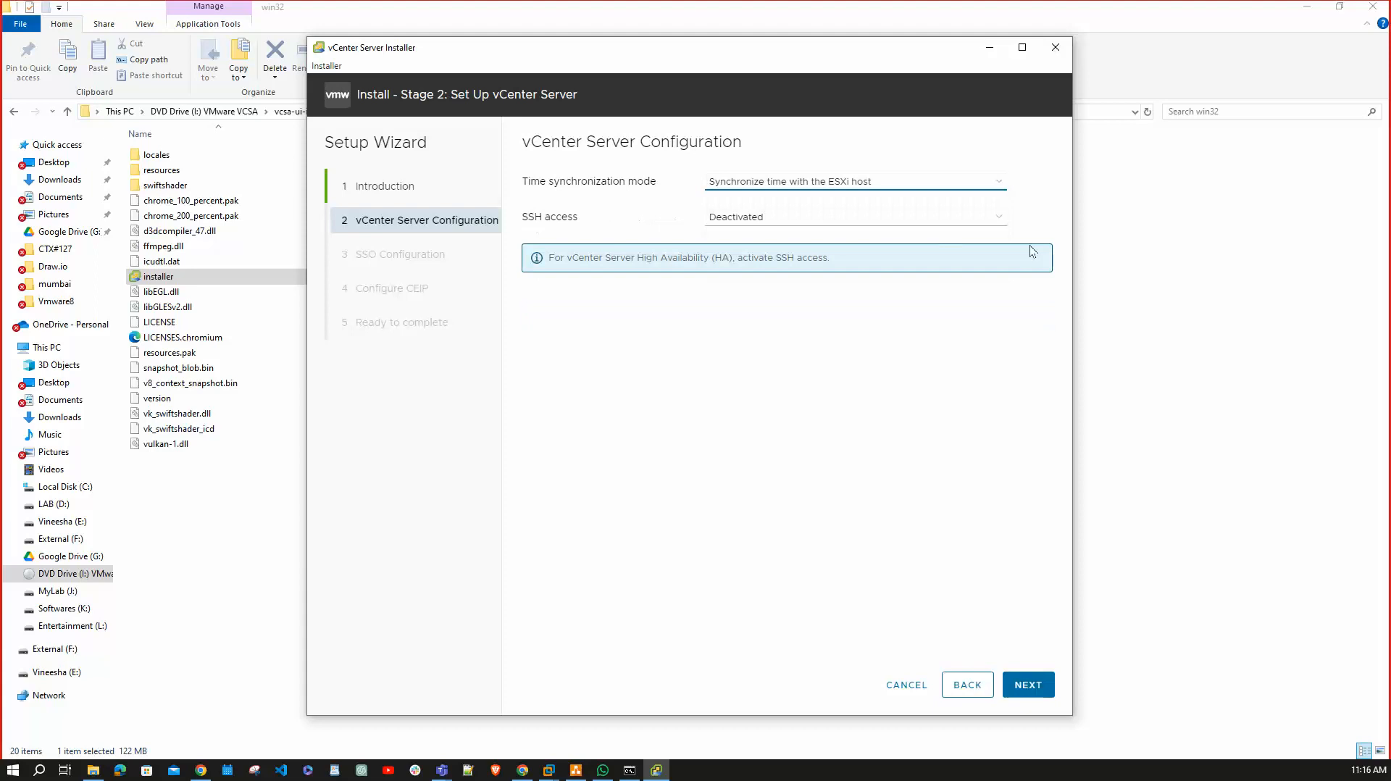
Set SSH access to Activated and continue to SSO configuration.
click(780, 219)
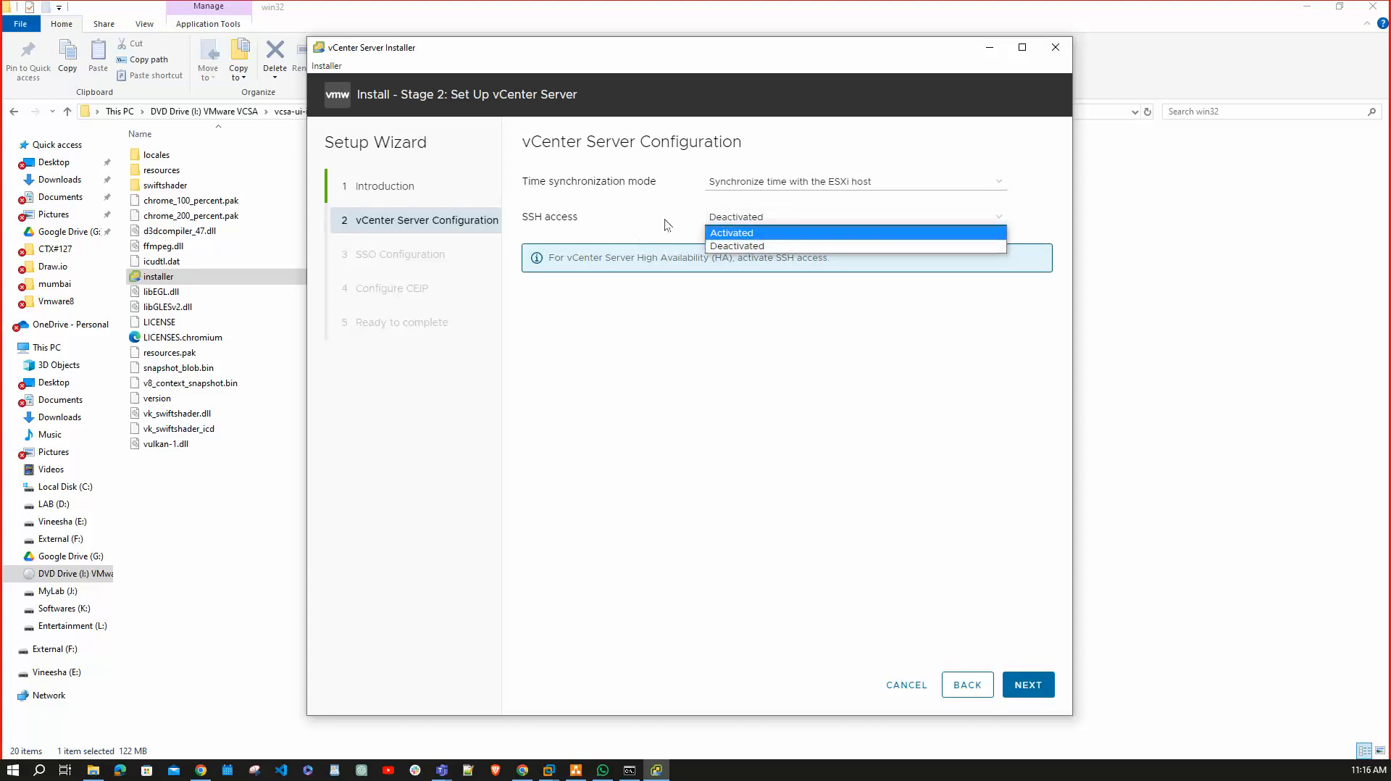
click(777, 233)
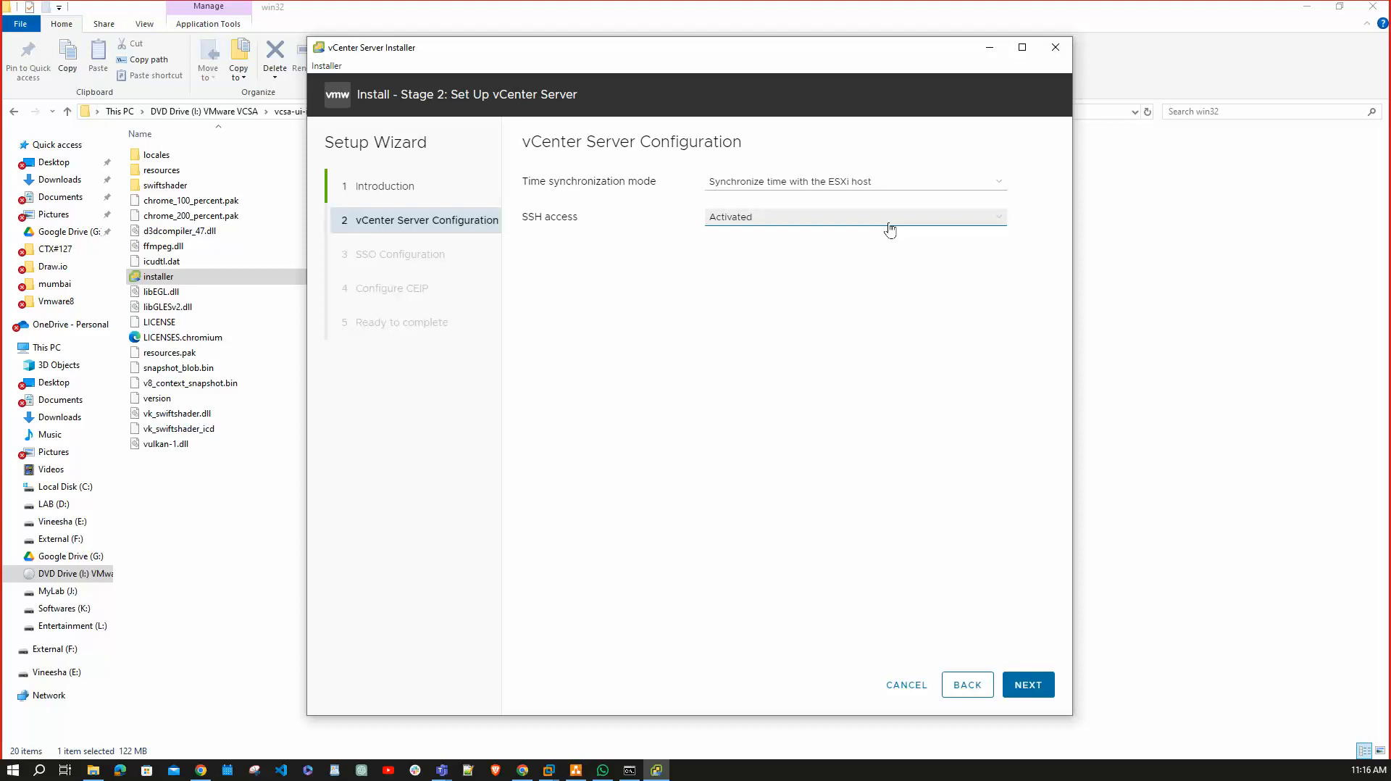
click(1041, 689)
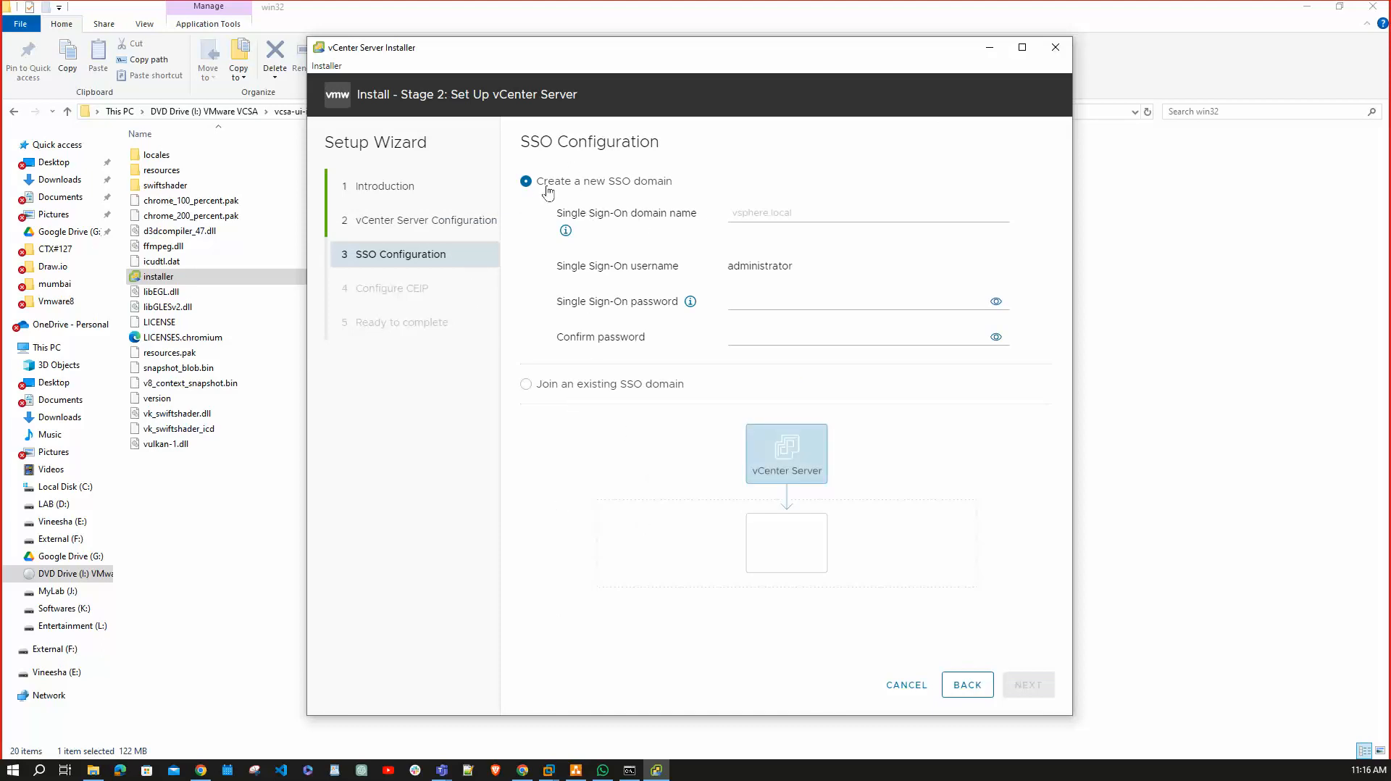
Choose 'Create a new SSO domain' with domain name vsphere.local.
click(525, 386)
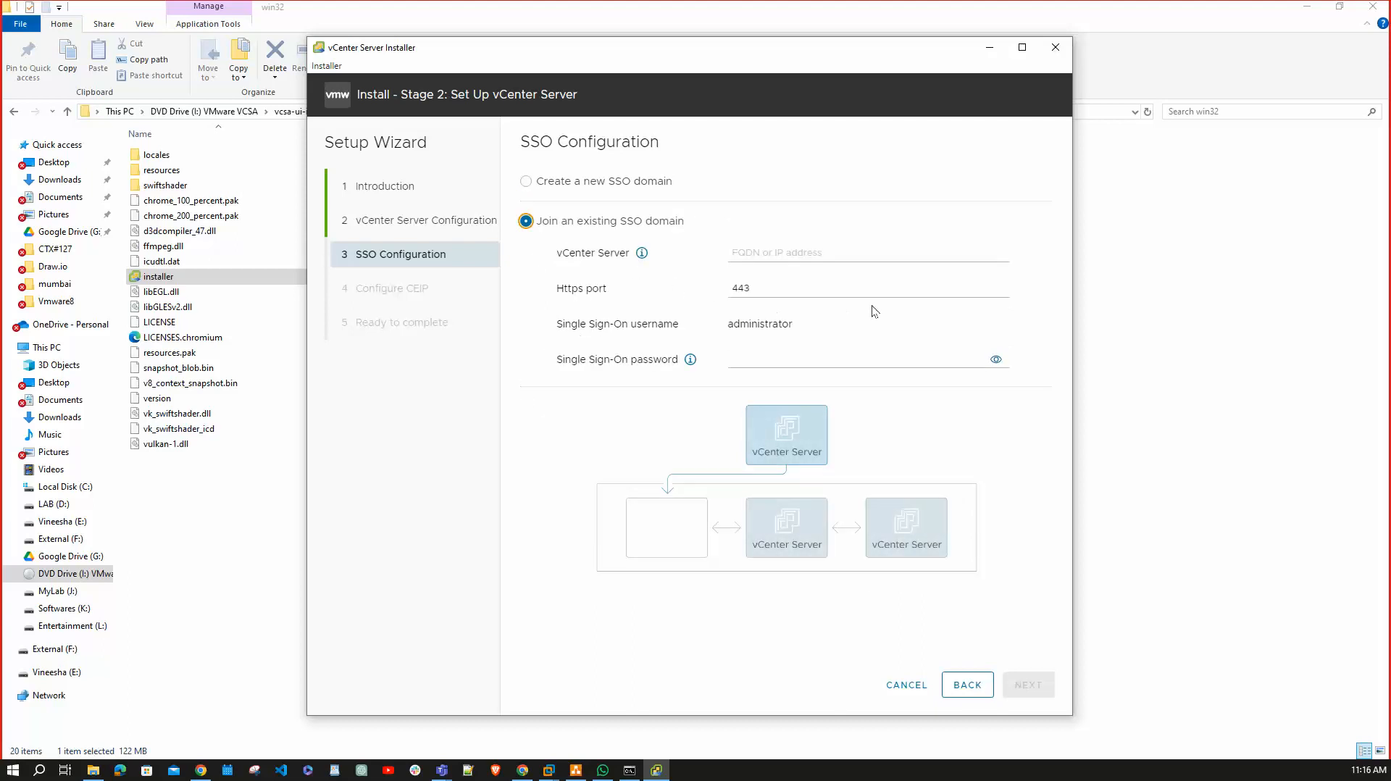
click(784, 250)
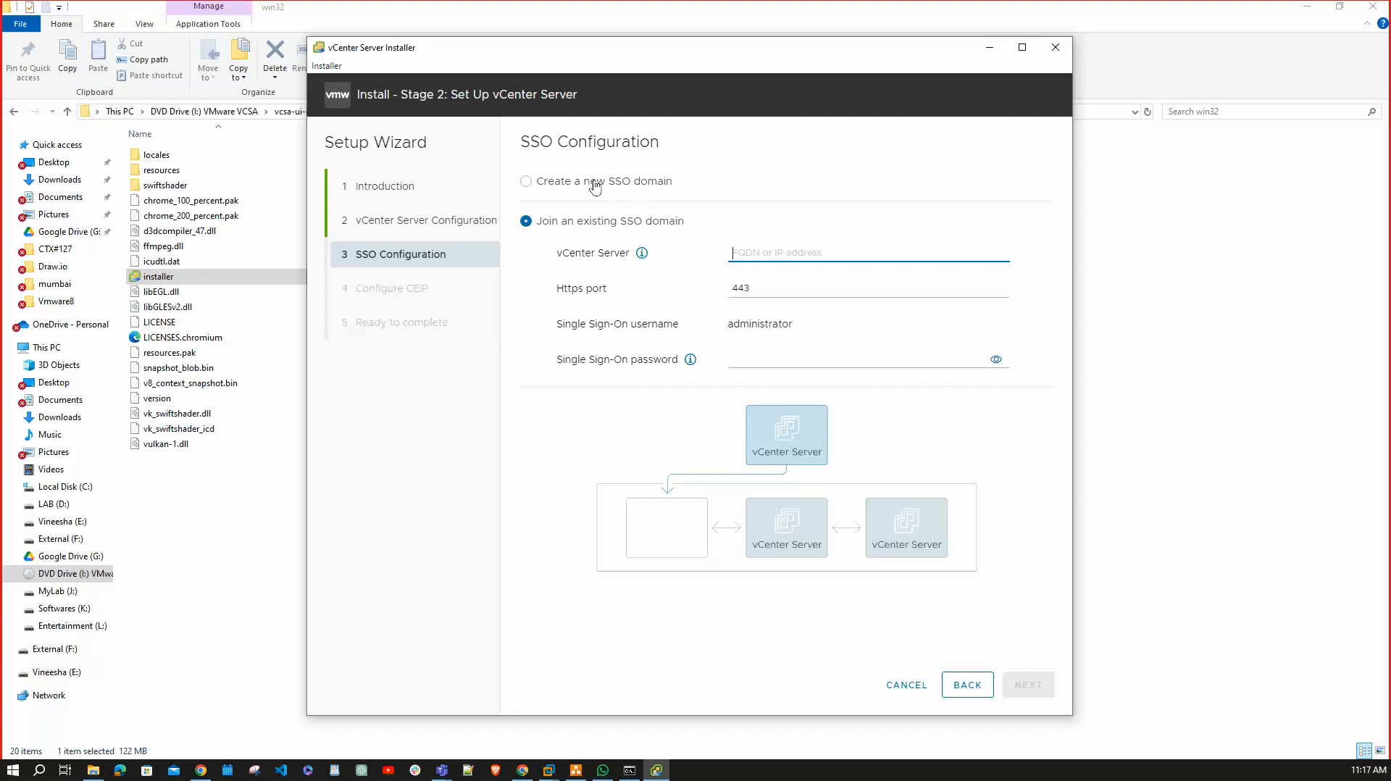
click(557, 181)
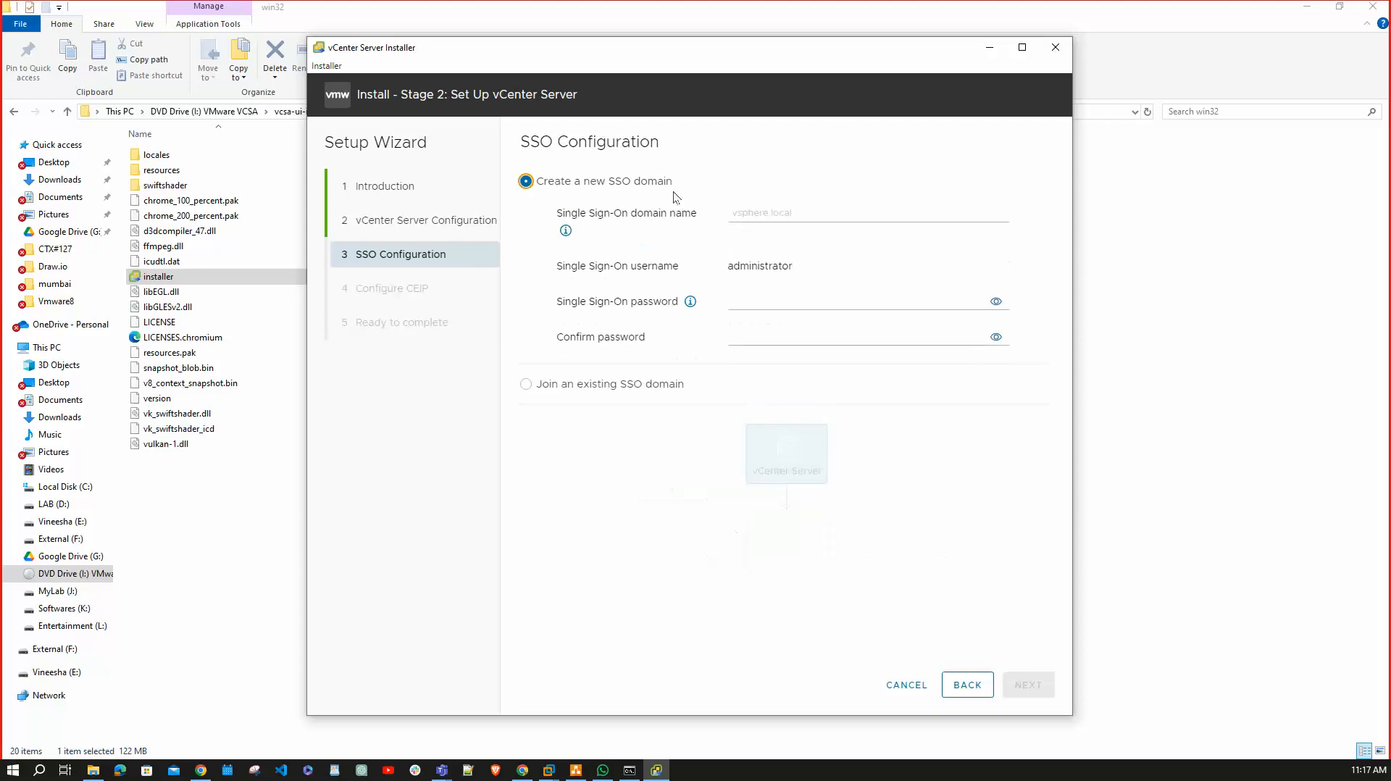
click(792, 215)
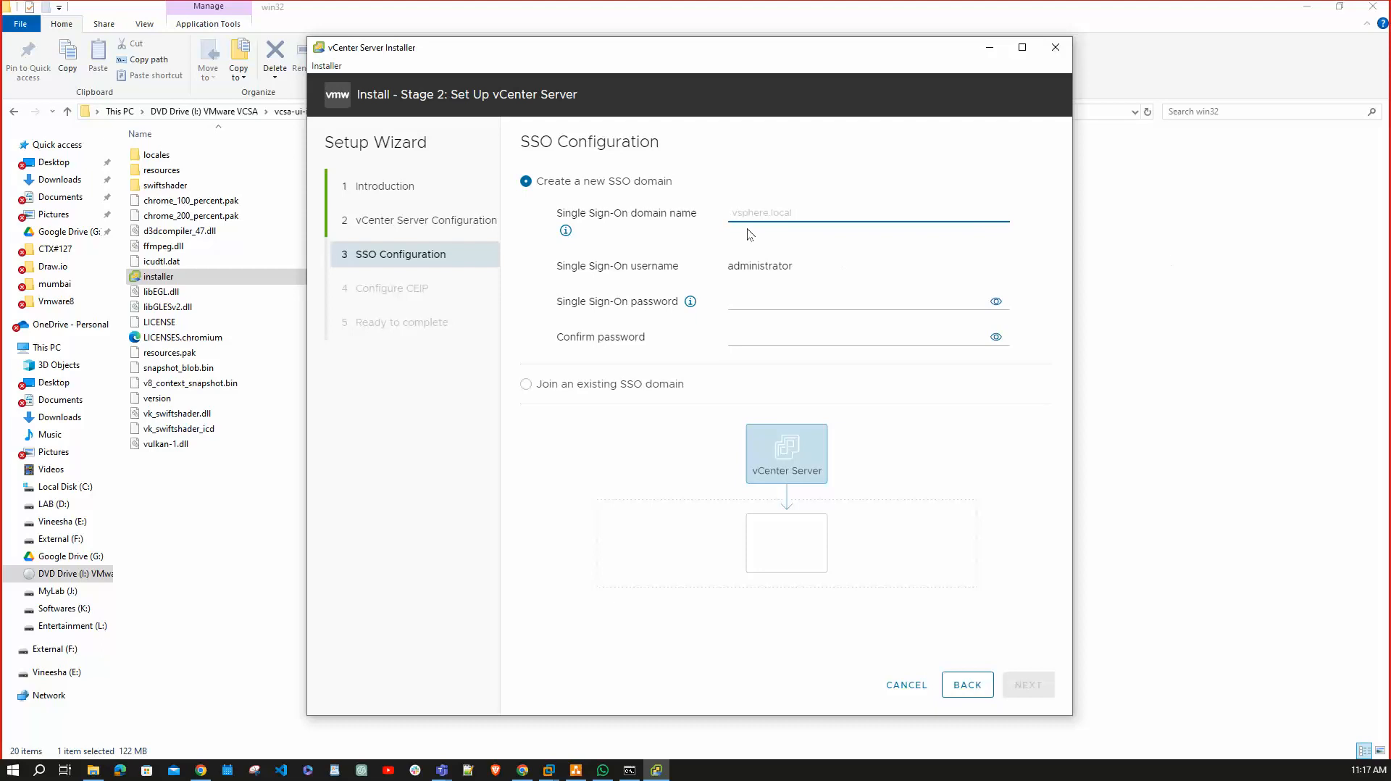
text(vp)
key(BackSpace)
key(BackSpace)
text(vsphere.local)
Enter and confirm the SSO administrator password, then continue to CEIP.
click(819, 304)
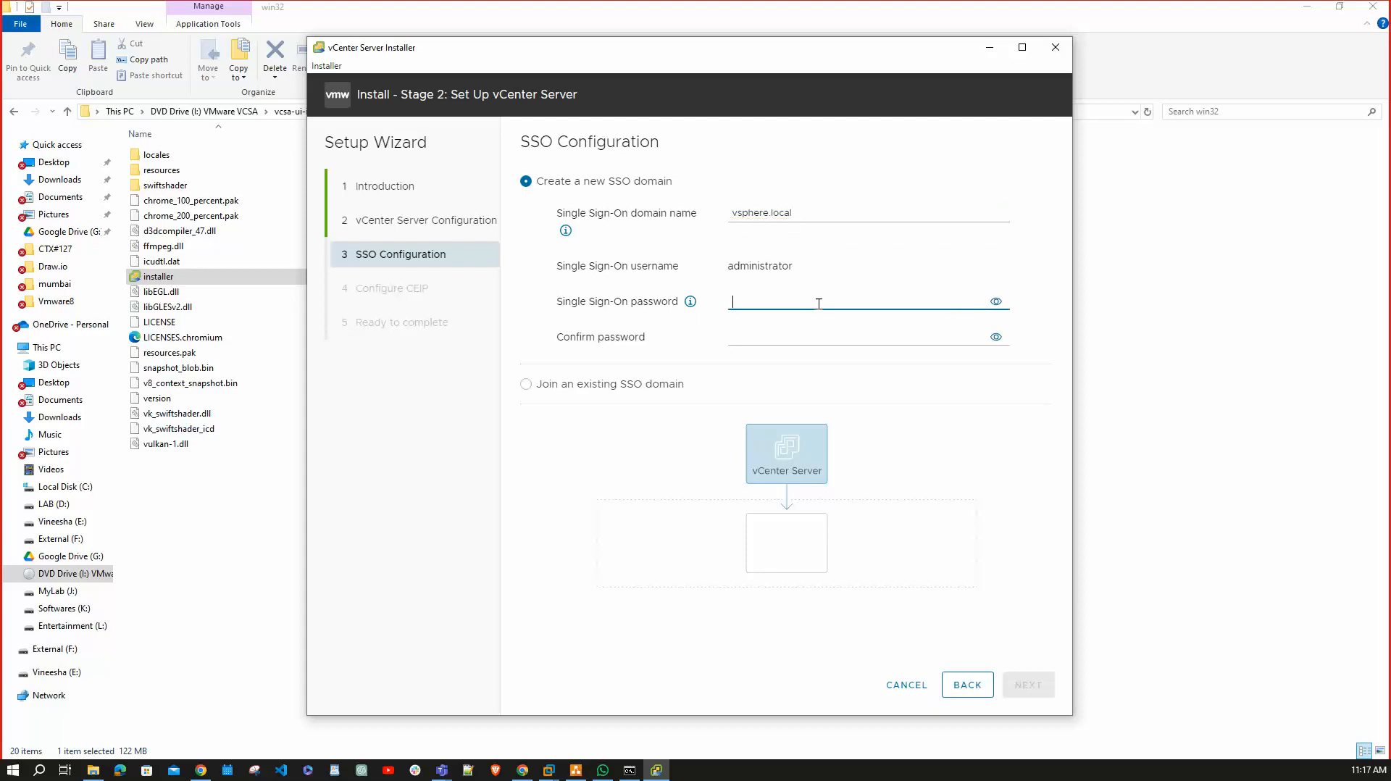
text(VMwar)
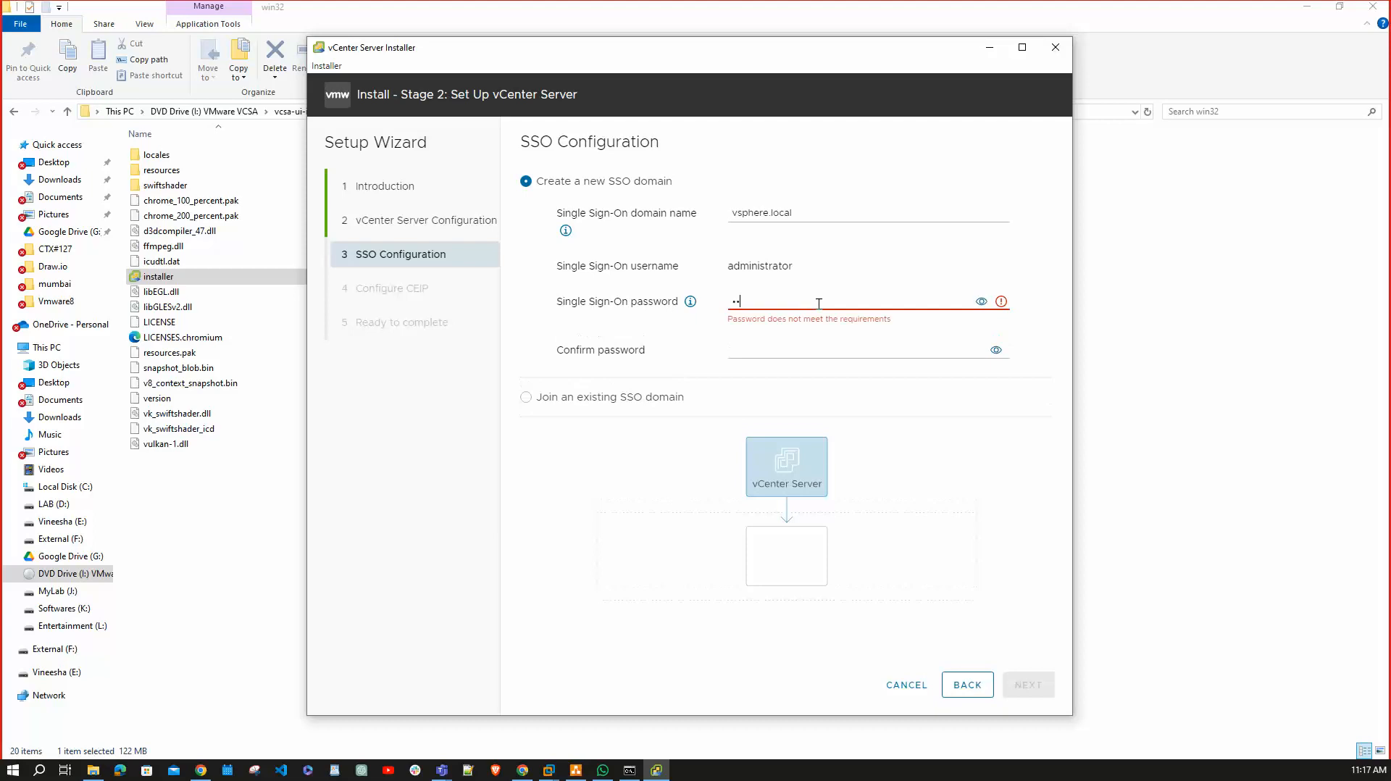
text(e1•••••)
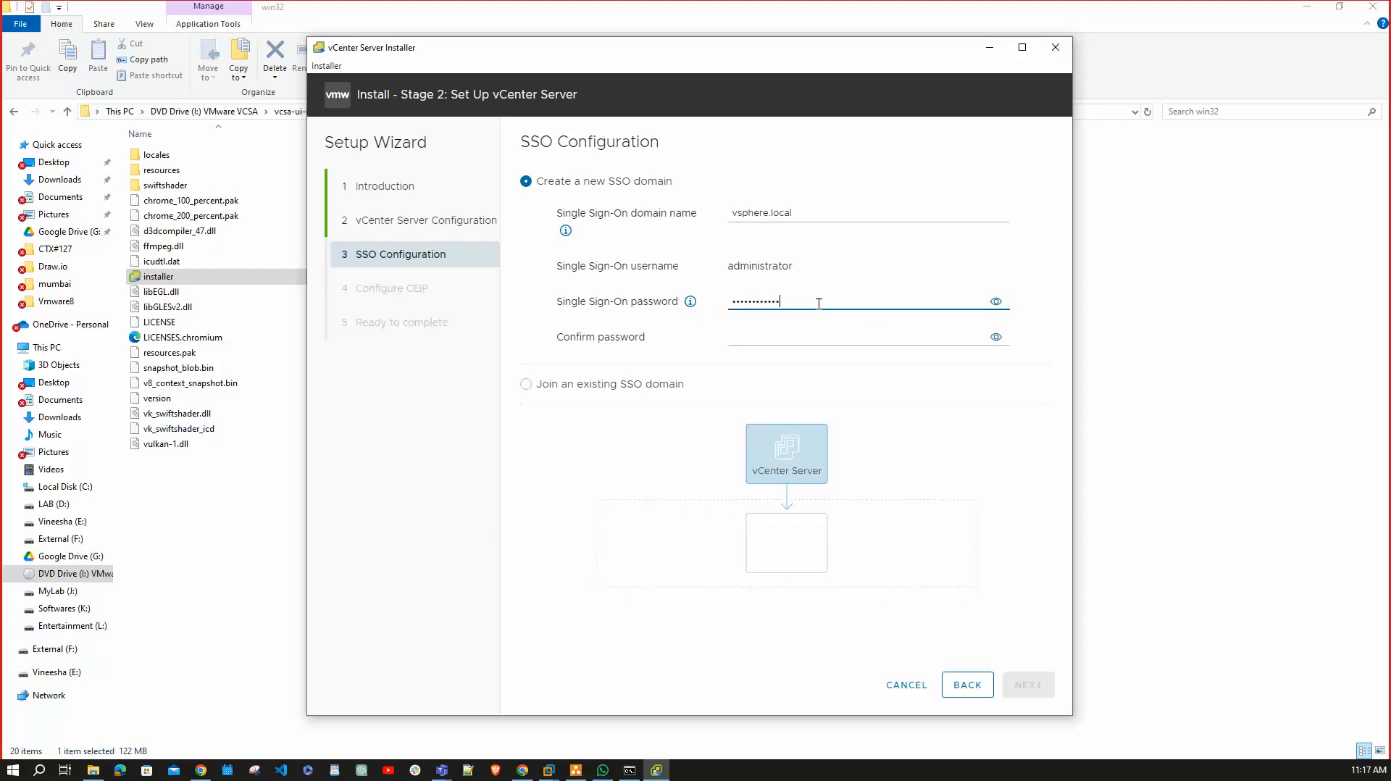
click(811, 334)
text(VMw)
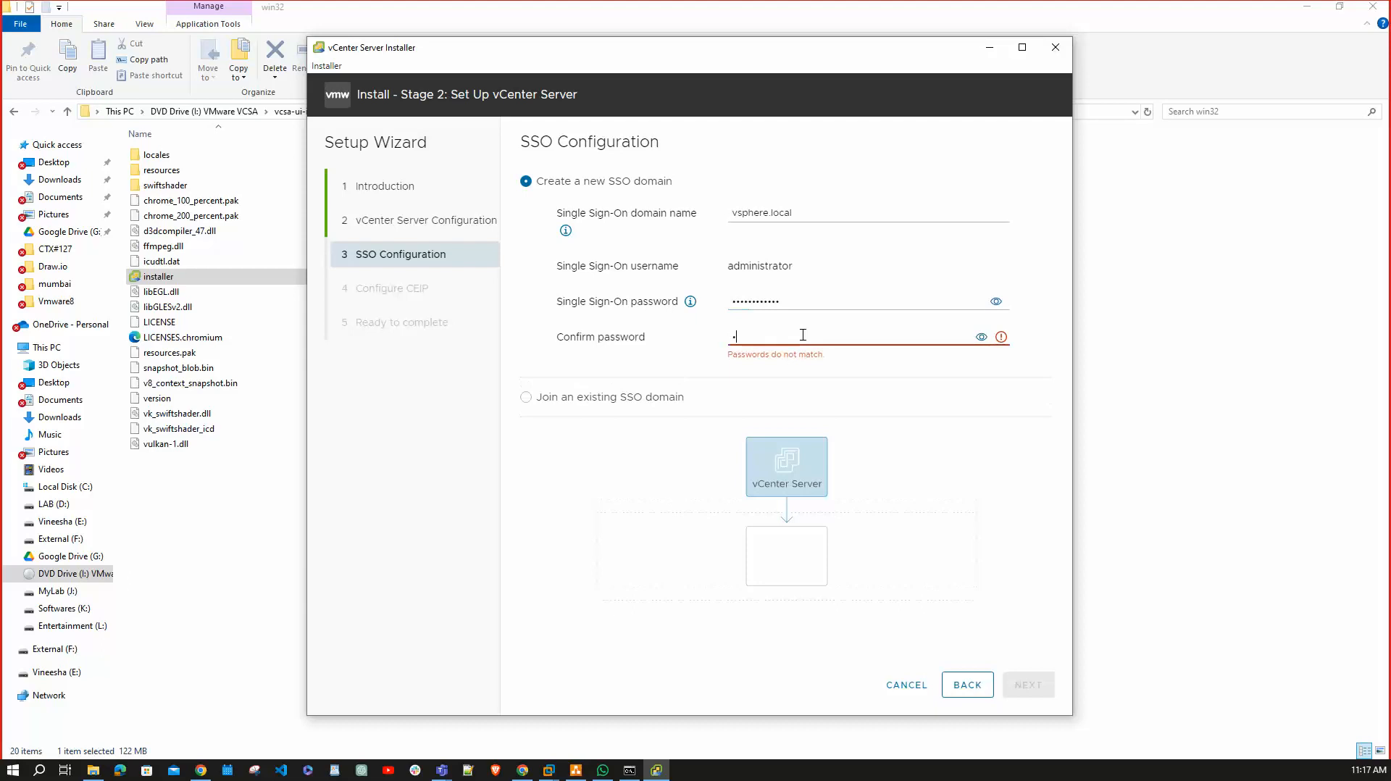
text(are1)
text(•••••)
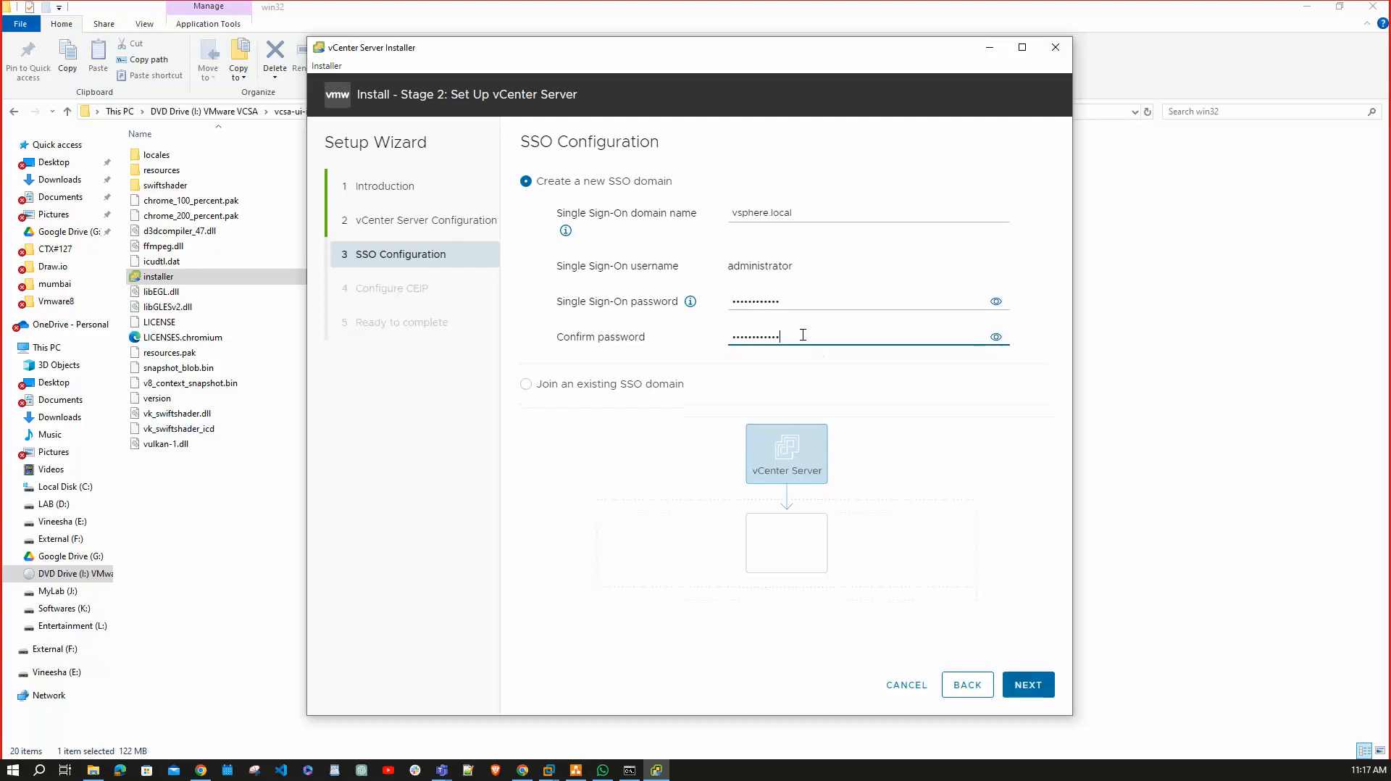
click(1032, 690)
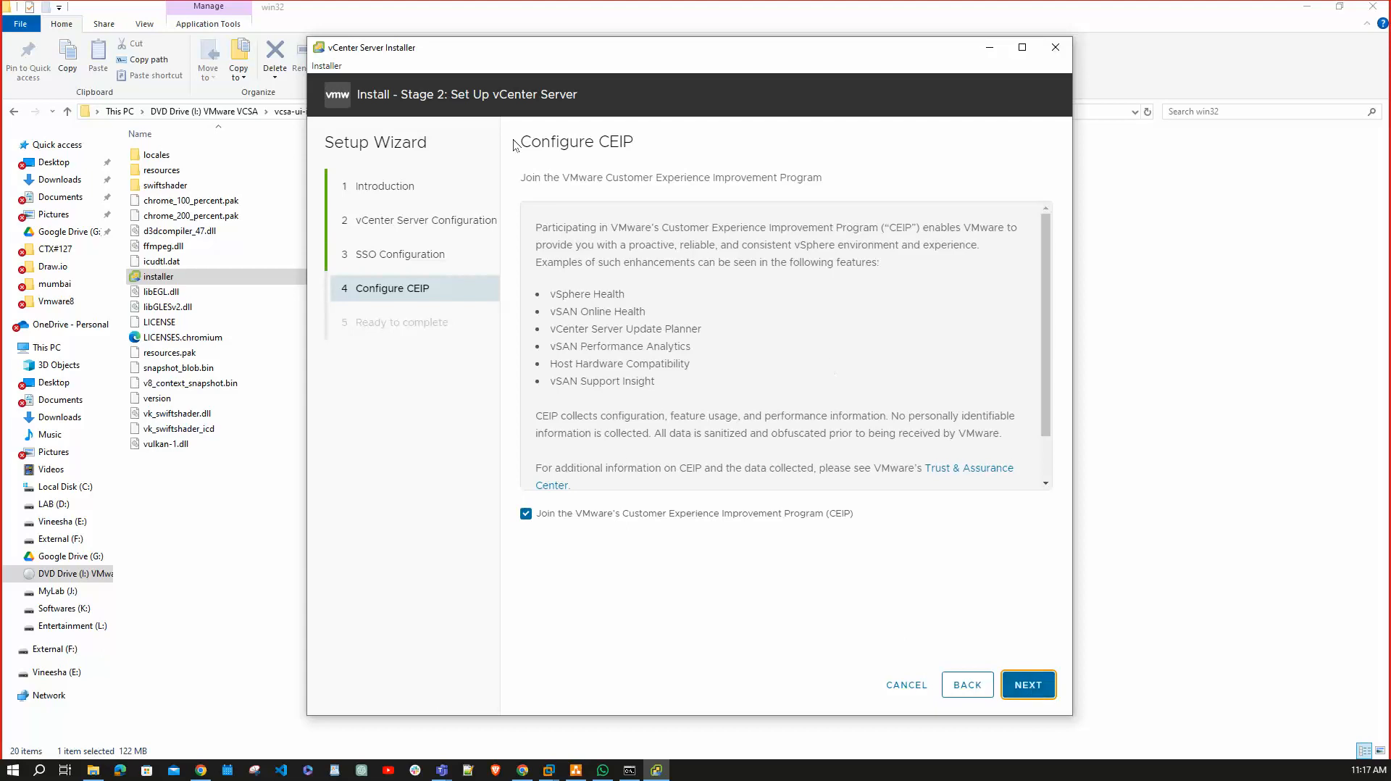
Opt out of CEIP, review the Ready to complete summary, and finish the wizard.
click(525, 516)
click(1029, 687)
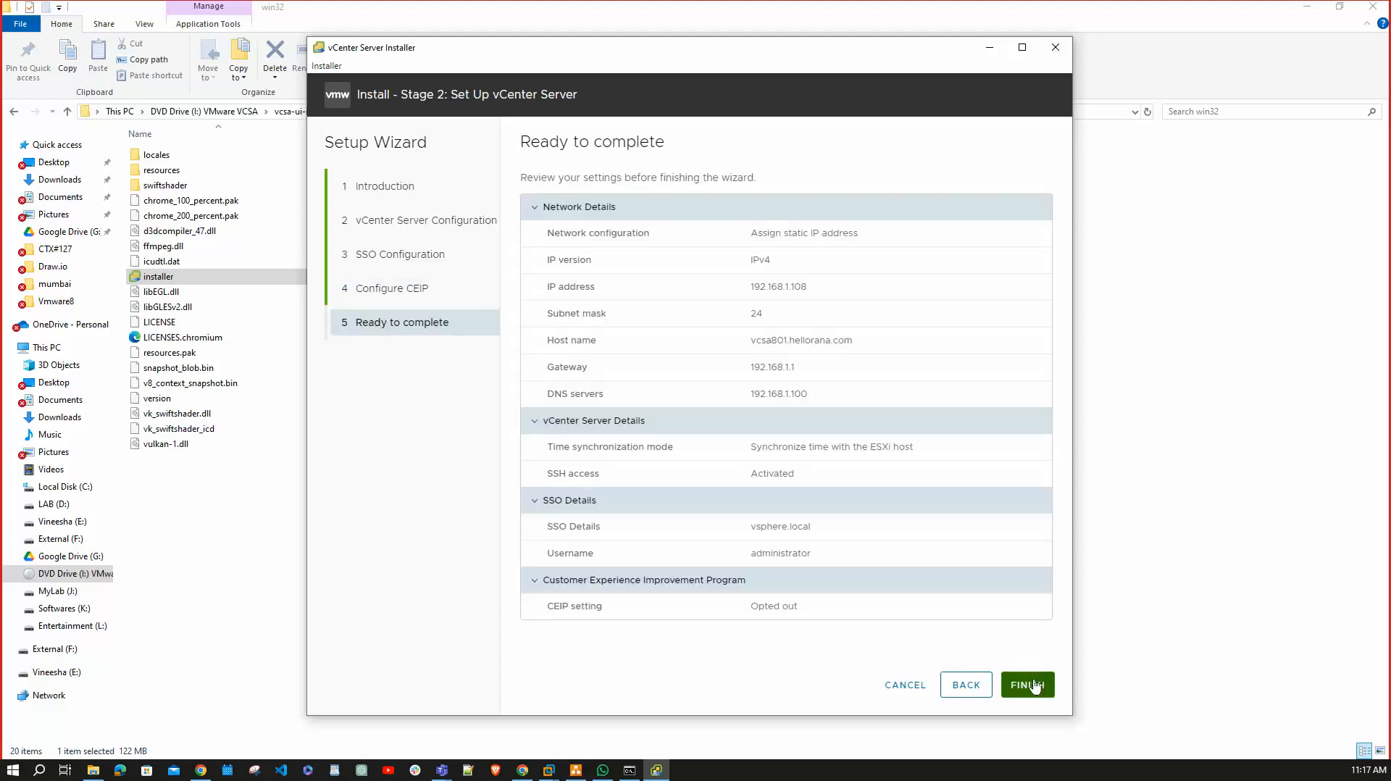
click(1033, 685)
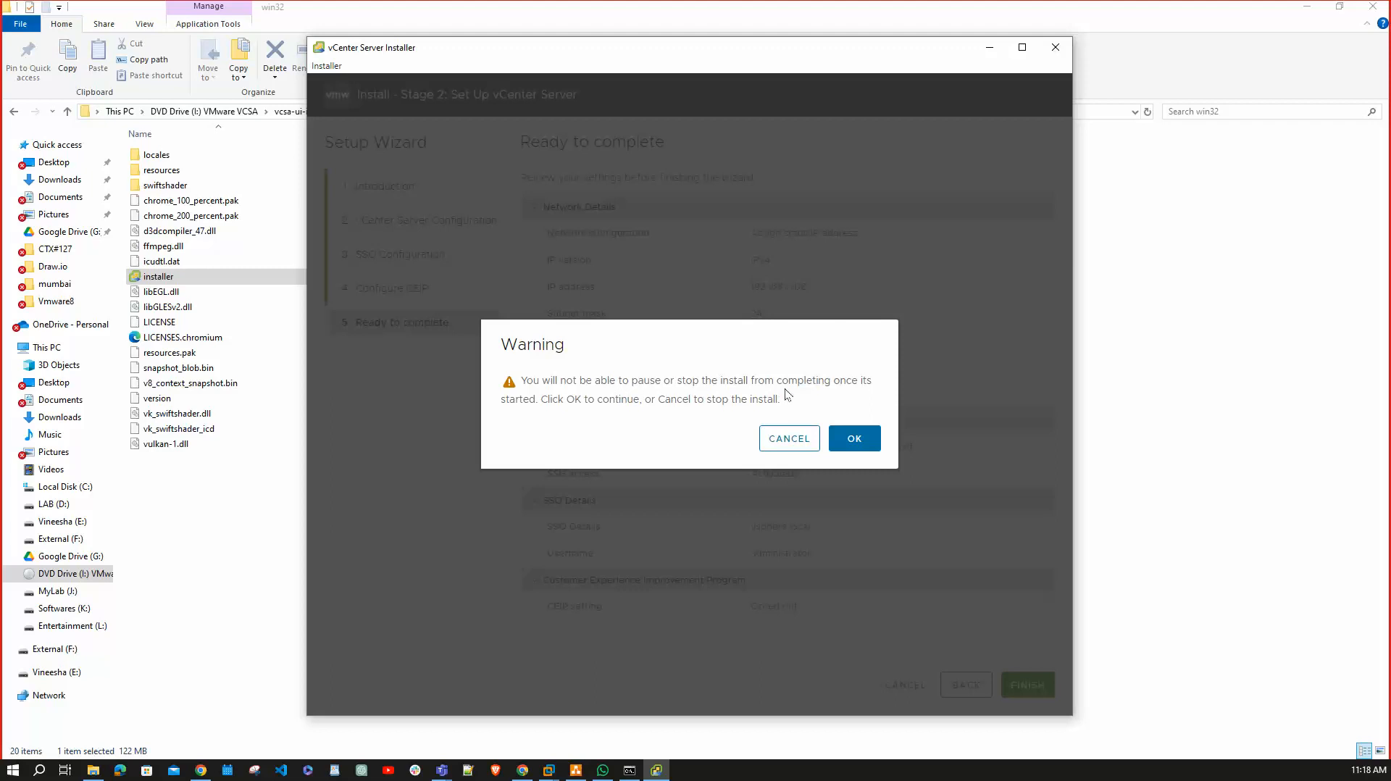
Confirm the warning so Stage 2 runs through to the successful setup message.
click(855, 439)
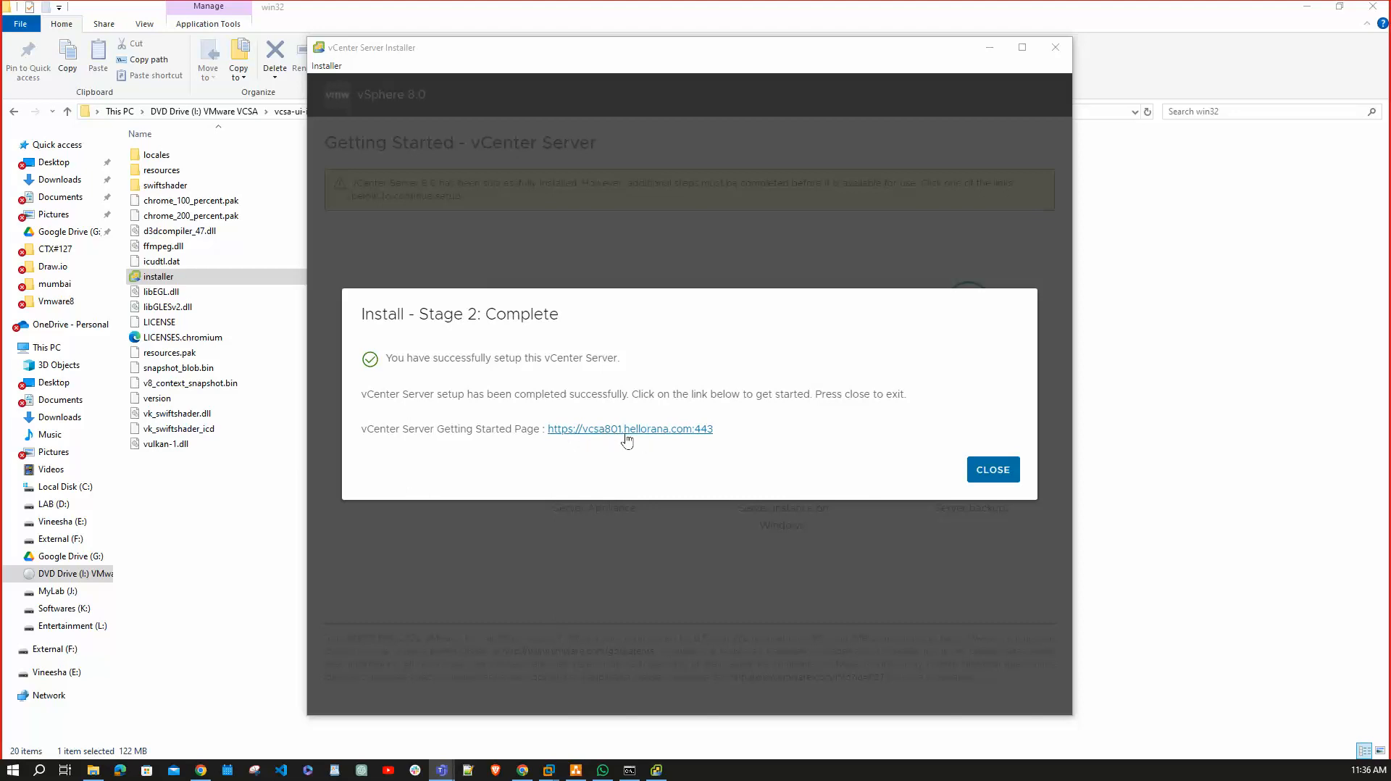
Close the installer, bypass the browser's certificate warning, and launch the vSphere Client.
click(990, 471)
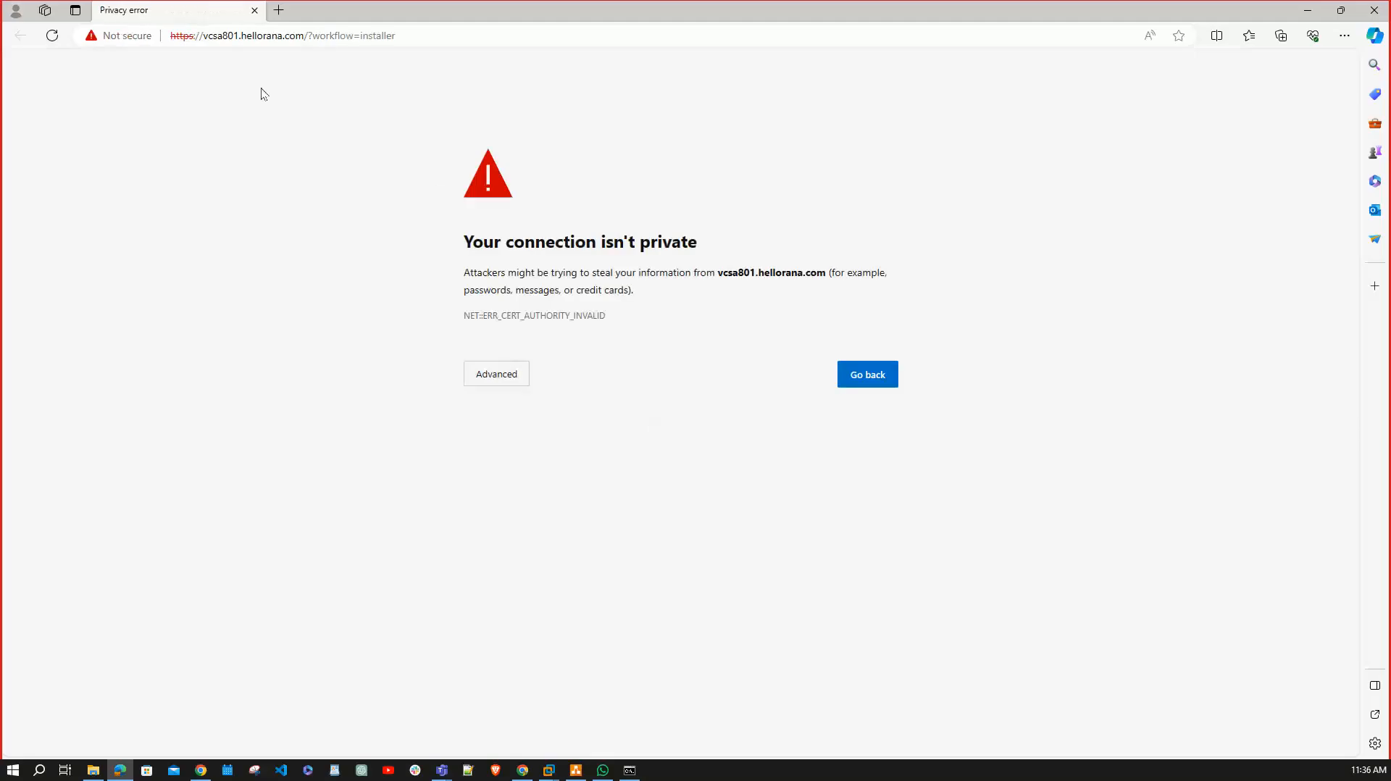
click(497, 374)
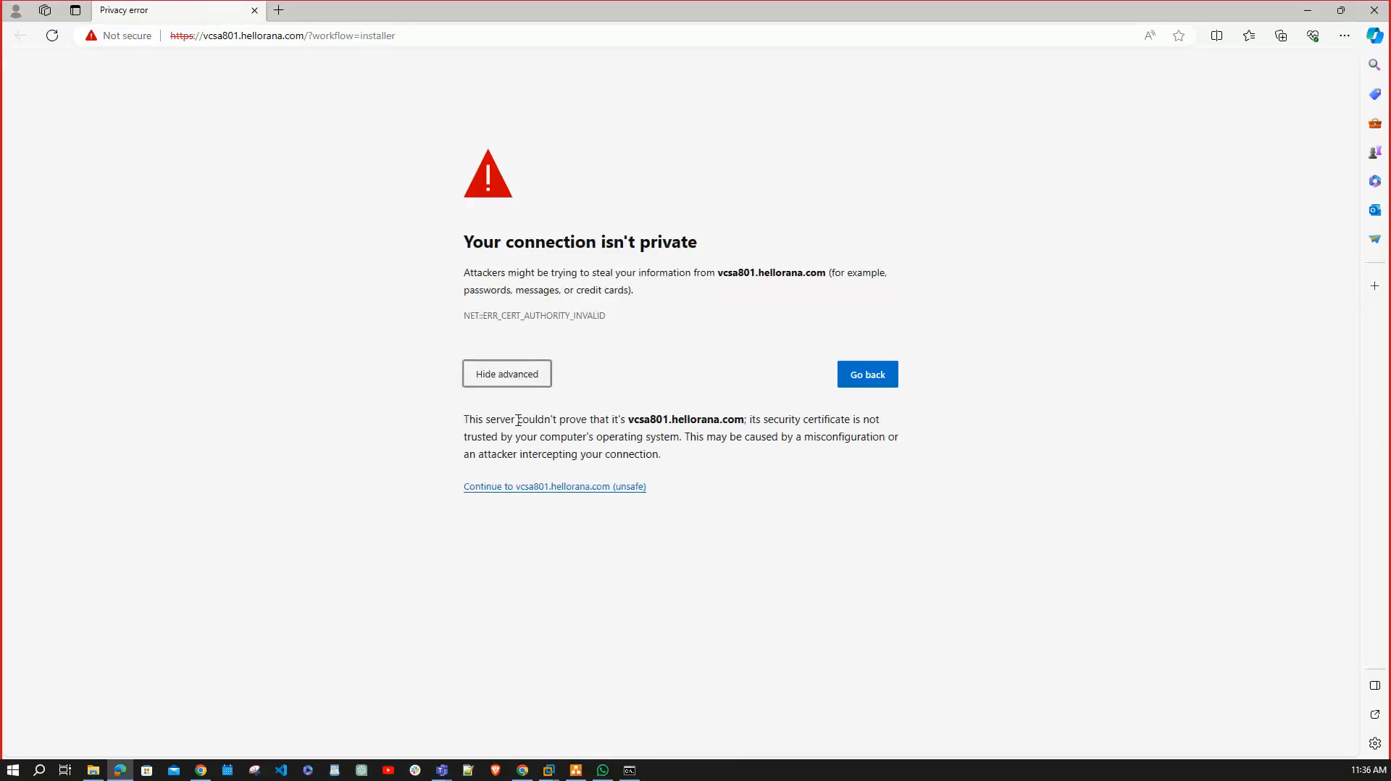
click(544, 494)
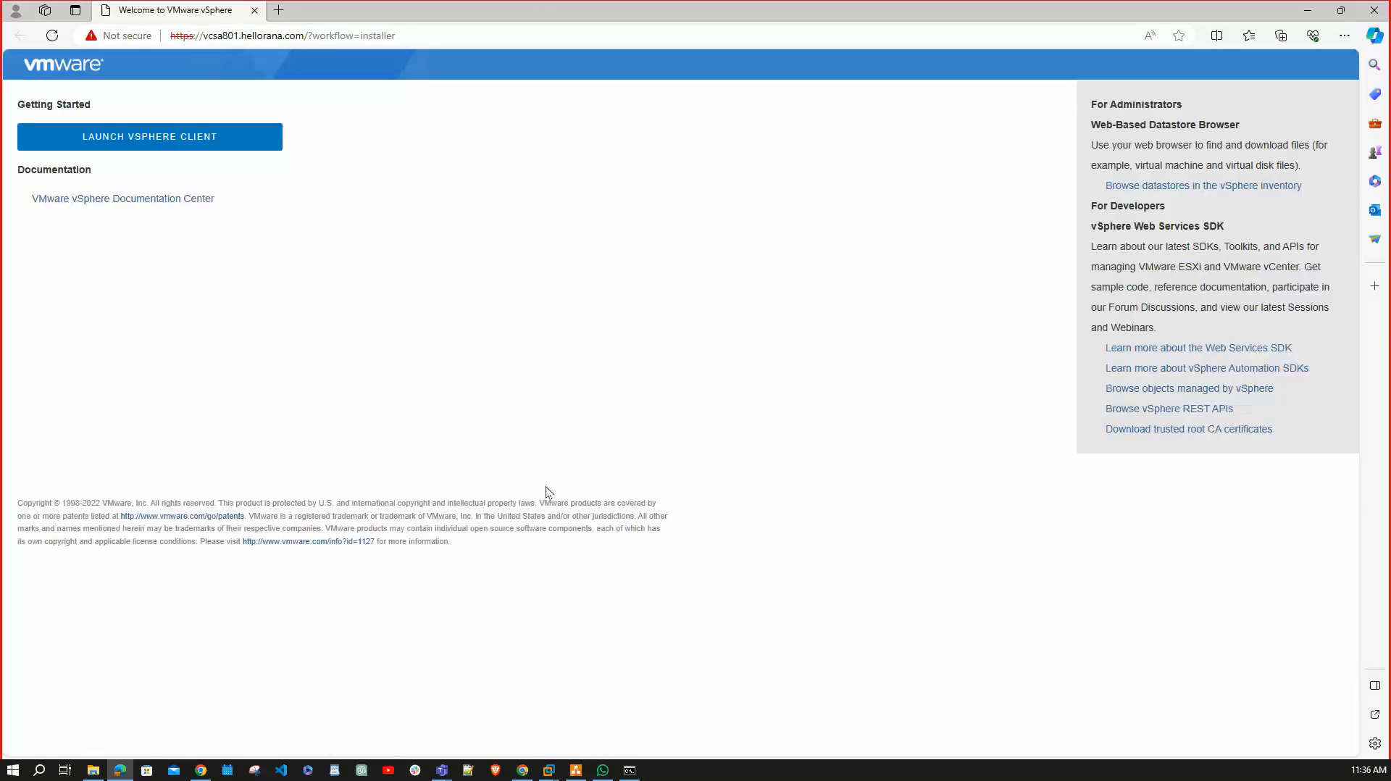
click(168, 137)
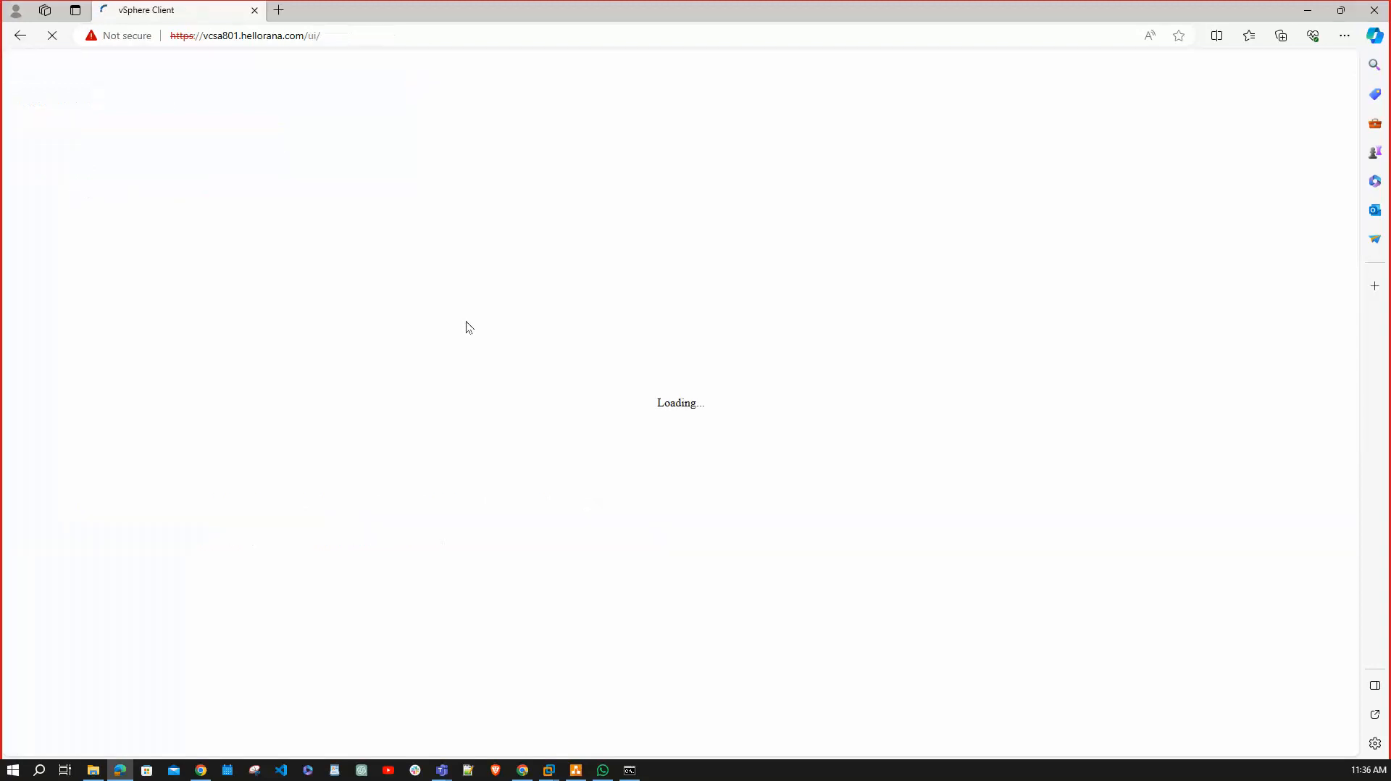